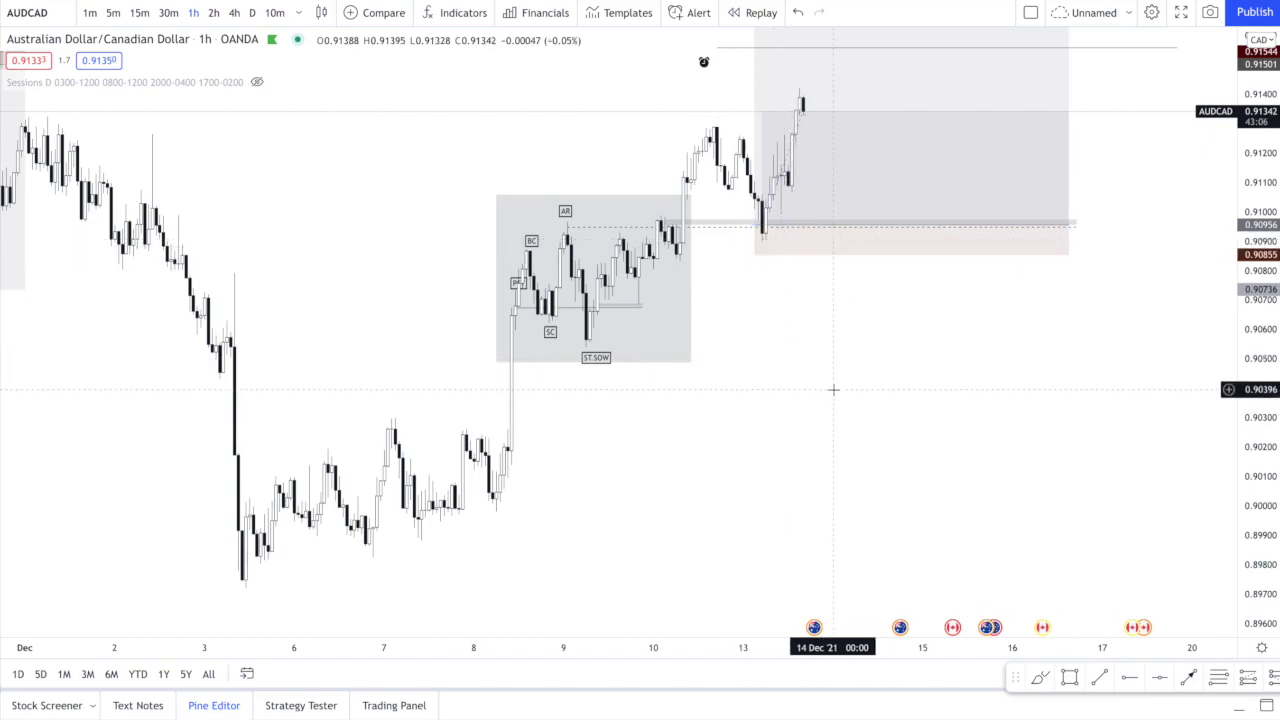
Search for the AUDCAD symbol and load the FOREX.com version of the pair on the chart.
scroll(787, 98, "down", 2)
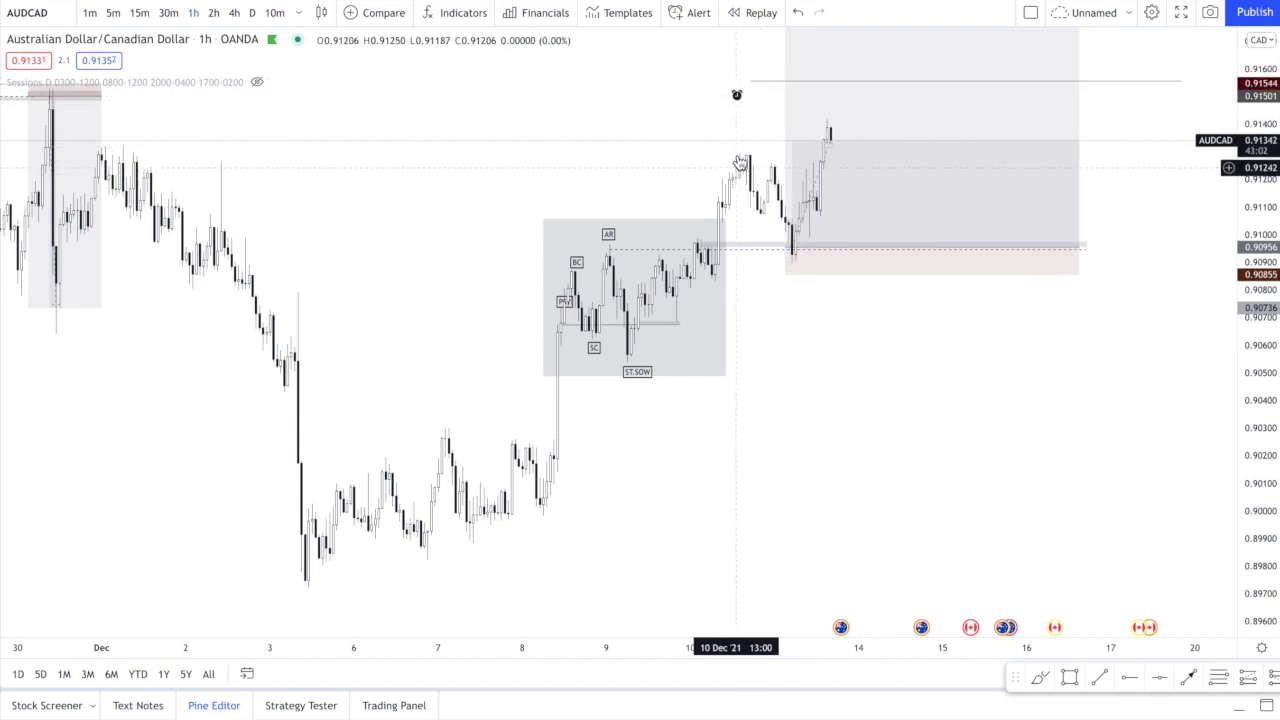
scroll(920, 354, "up", 1)
scroll(920, 354, "up", 1)
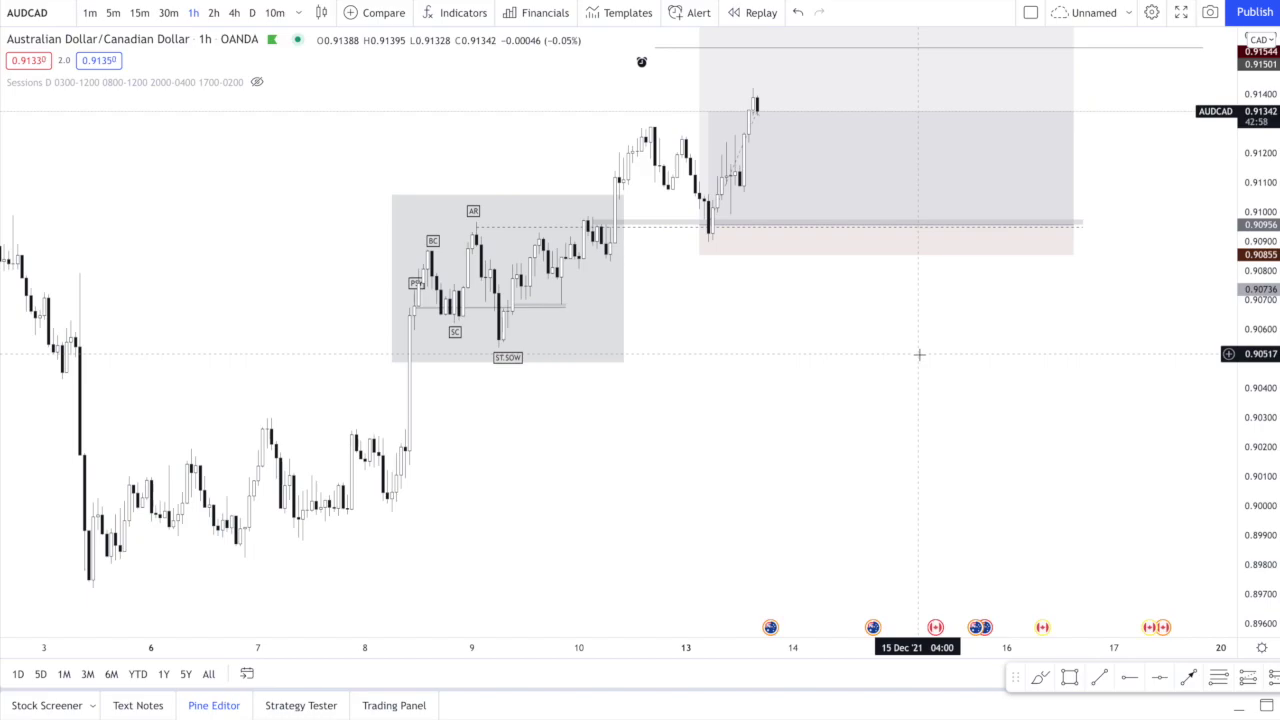
type("AUC")
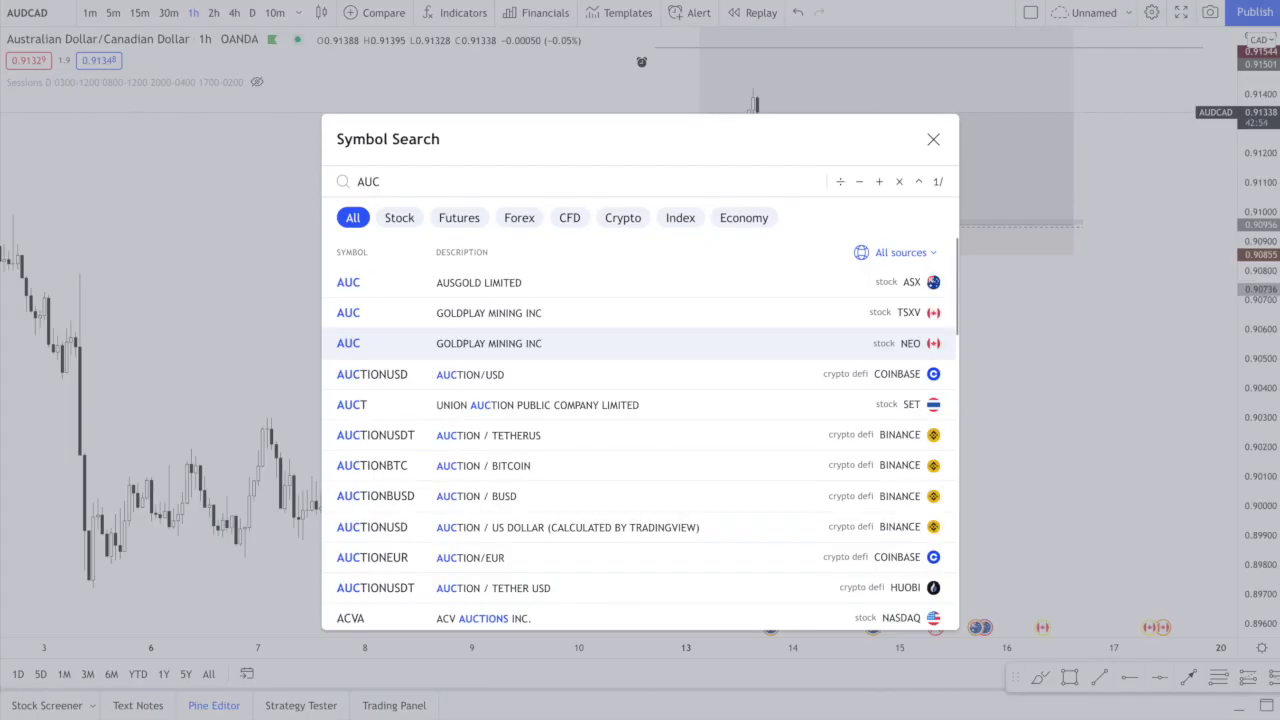
key("BackSpace")
type("DCAF")
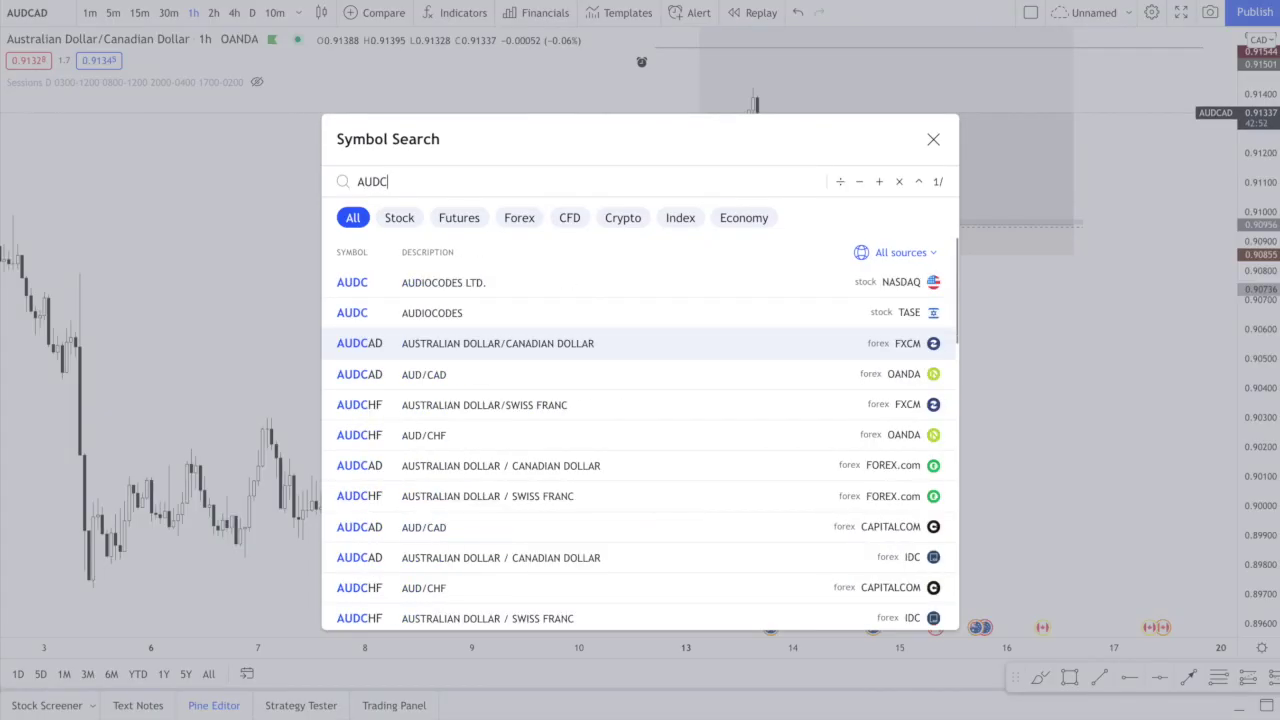
left_click(846, 346)
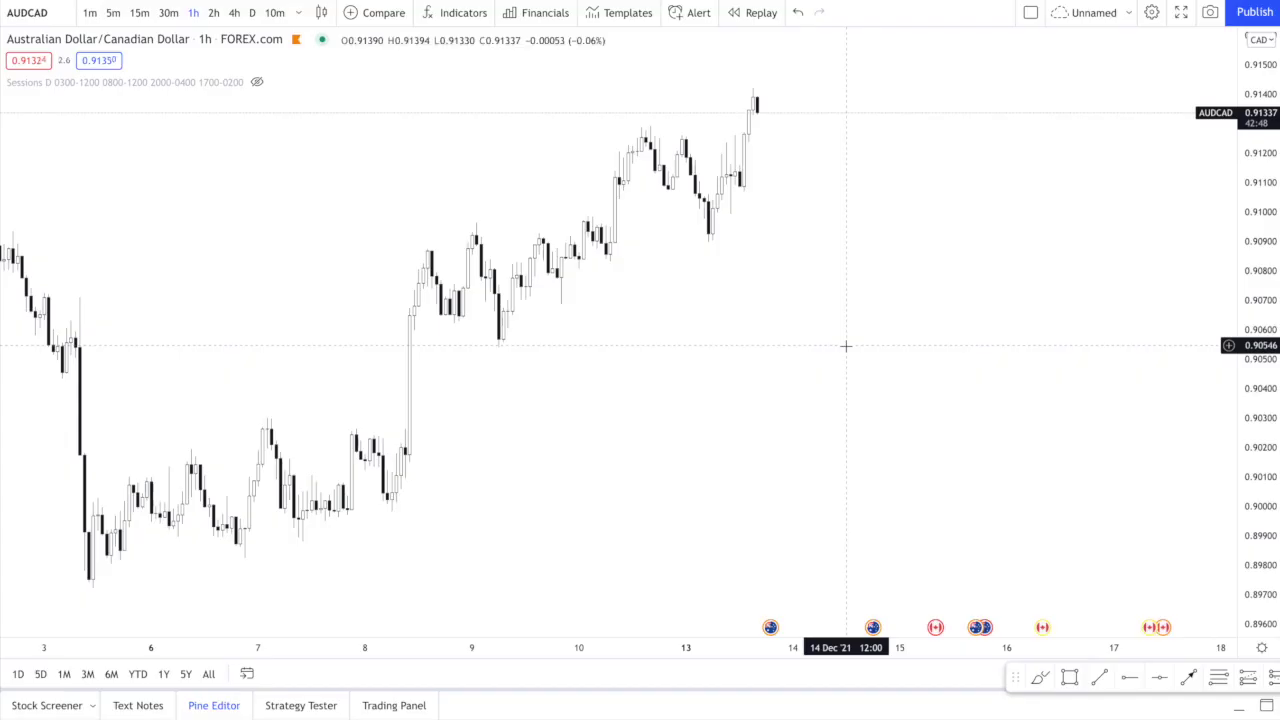
Examine the unmarked hourly AUDCAD price action from mid-November to 13 December, adjusting the price scale for readability.
scroll(846, 346, "down", 5)
scroll(845, 346, "down", 4)
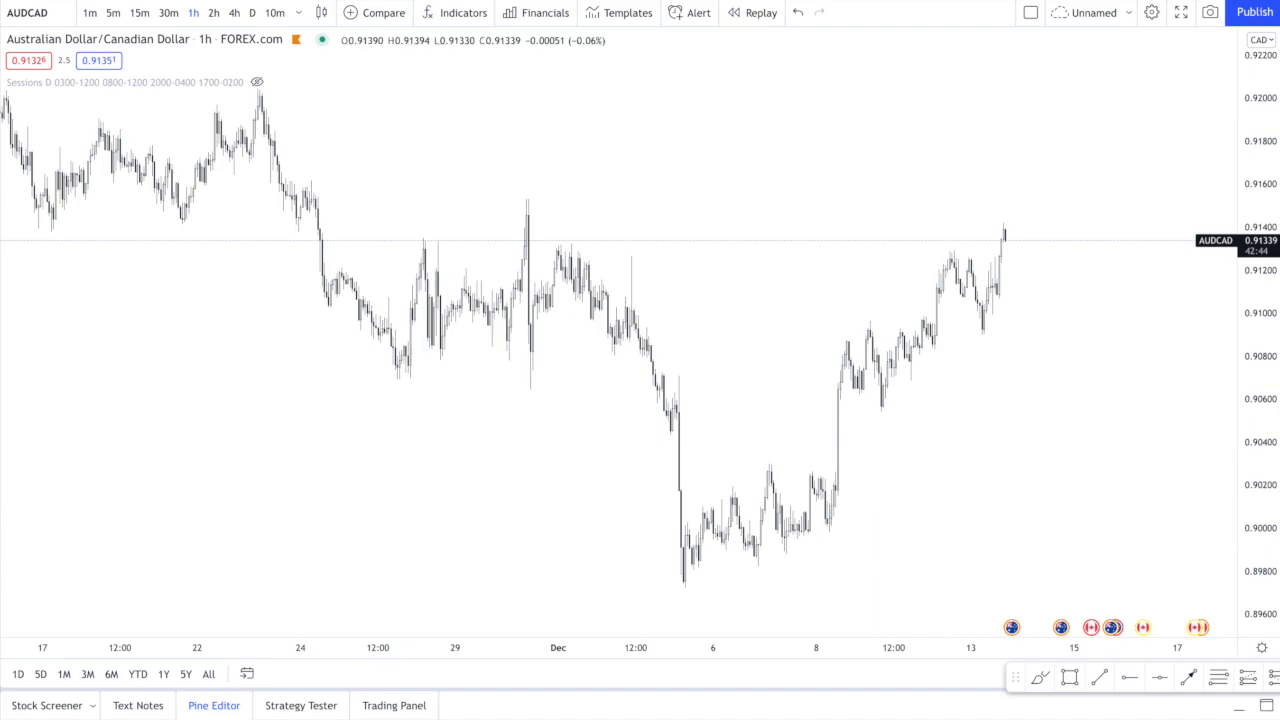
scroll(813, 430, "up", 5)
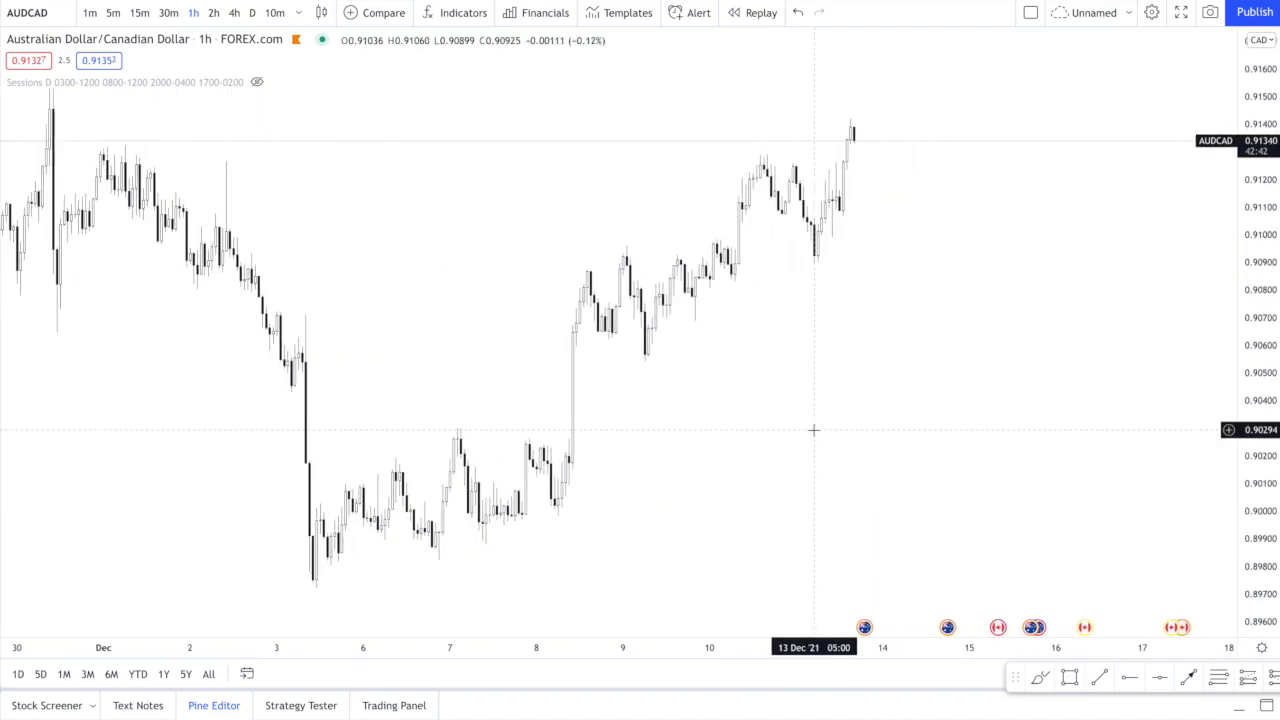
scroll(813, 430, "up", 4)
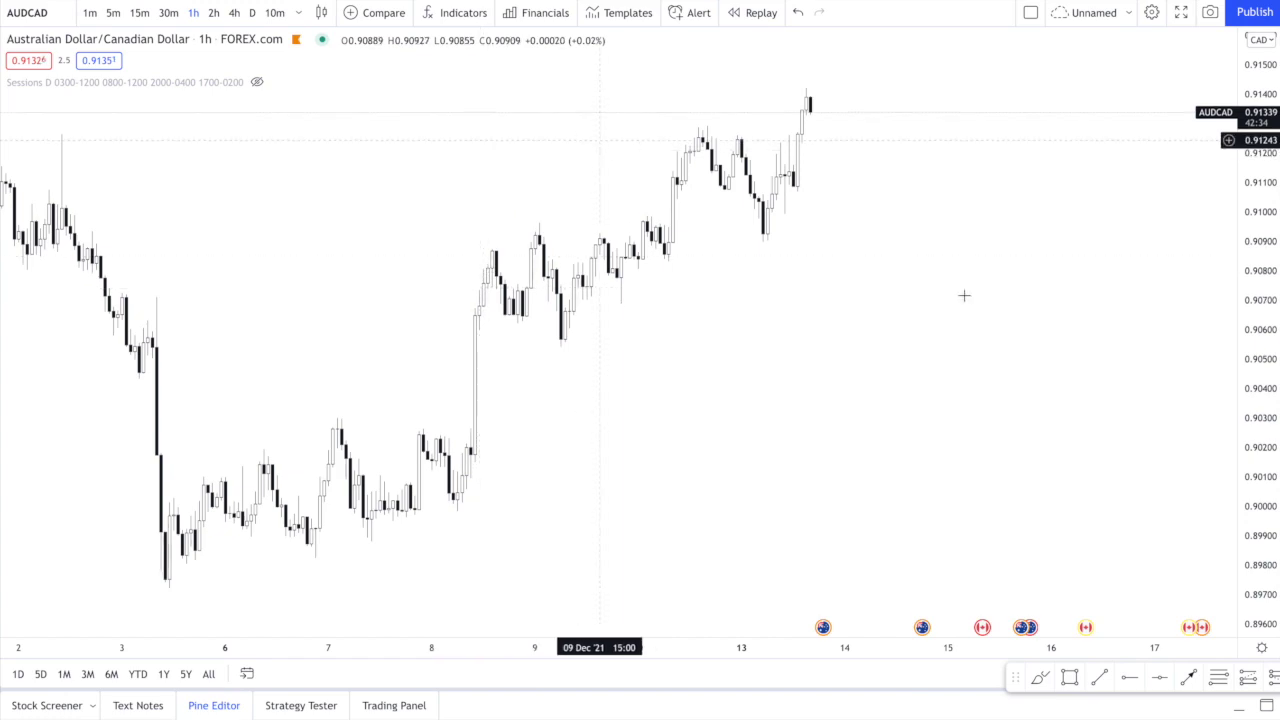
left_click_drag(1275, 424, 1277, 289)
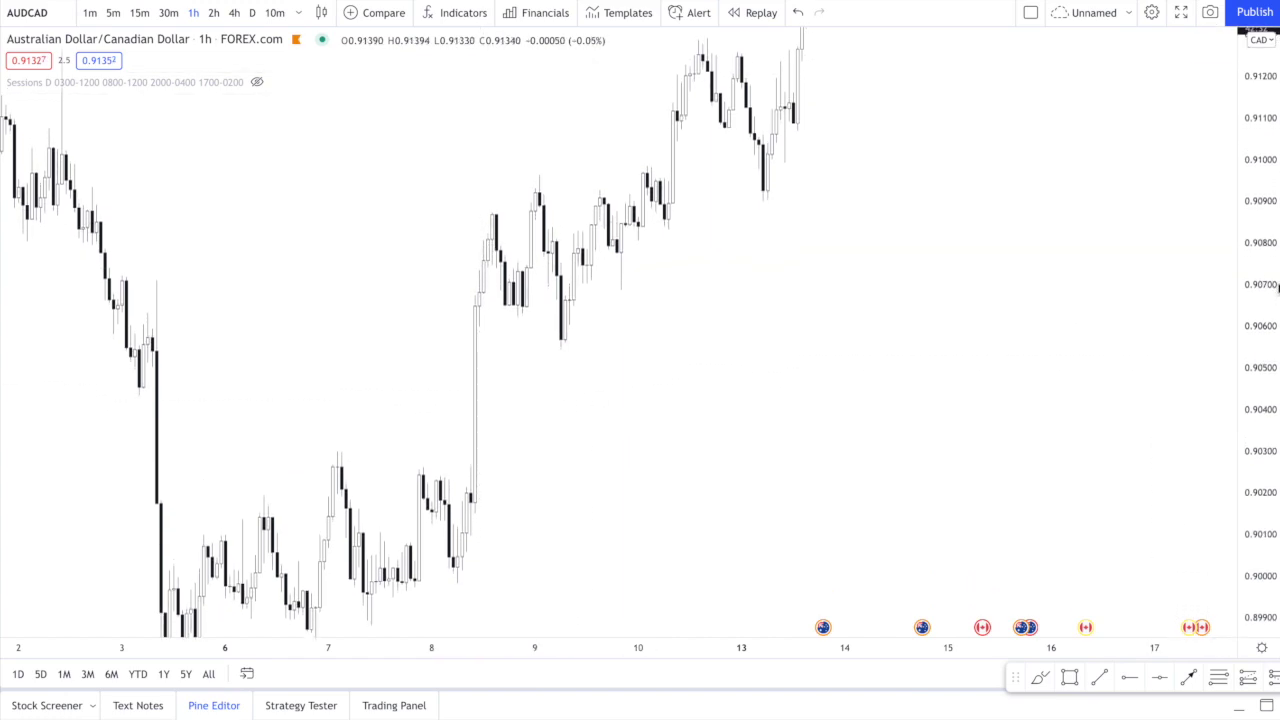
scroll(1028, 277, "up", 2)
scroll(1028, 277, "up", 1)
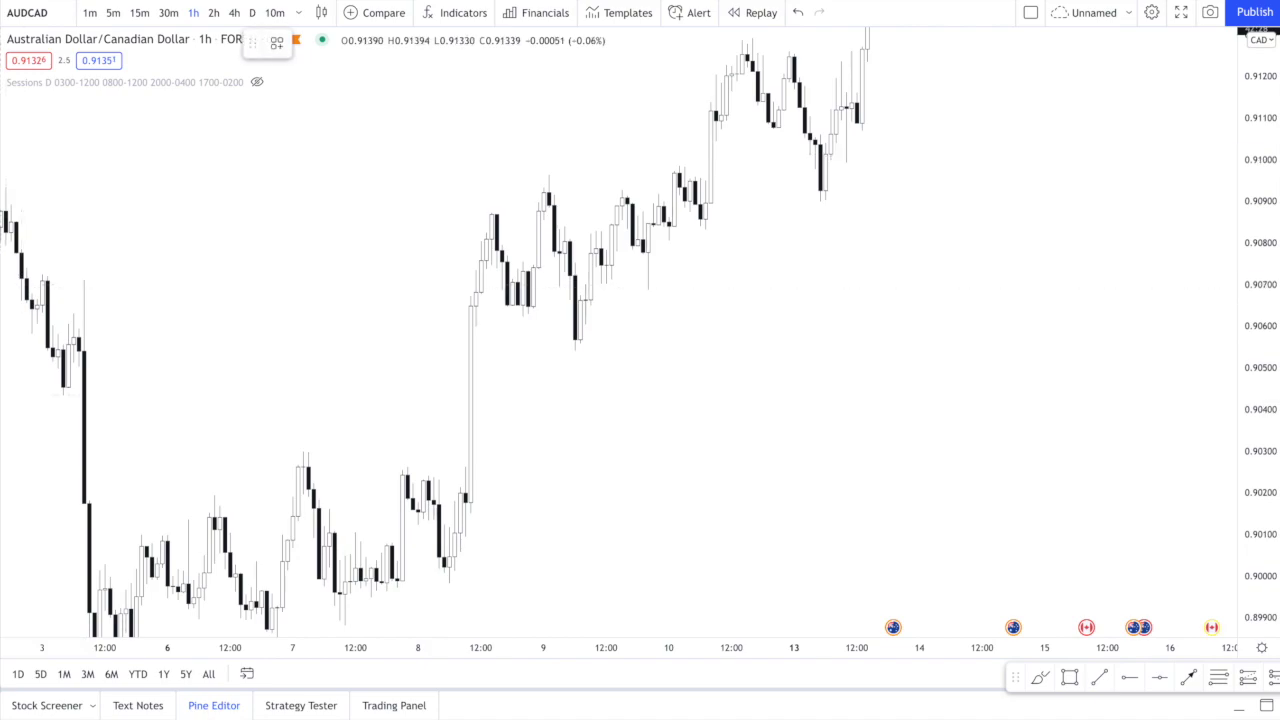
scroll(463, 443, "down", 1)
scroll(463, 443, "down", 1)
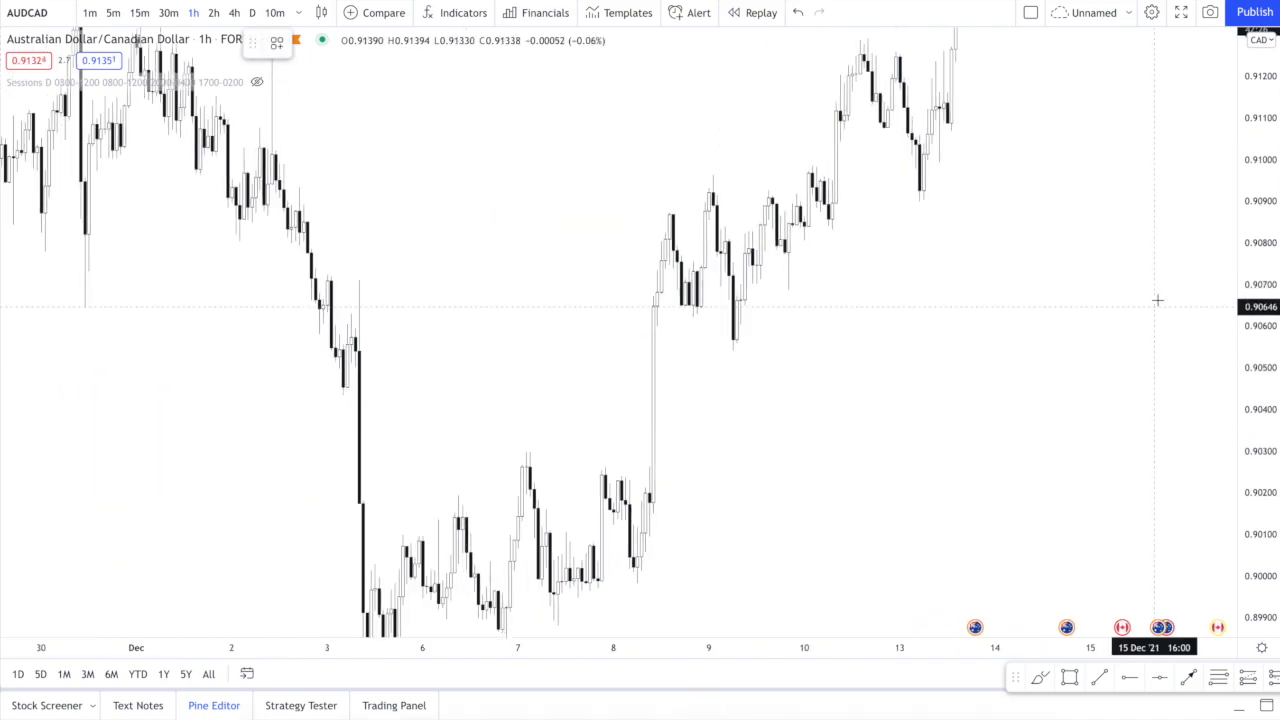
left_click_drag(1254, 250, 1245, 440)
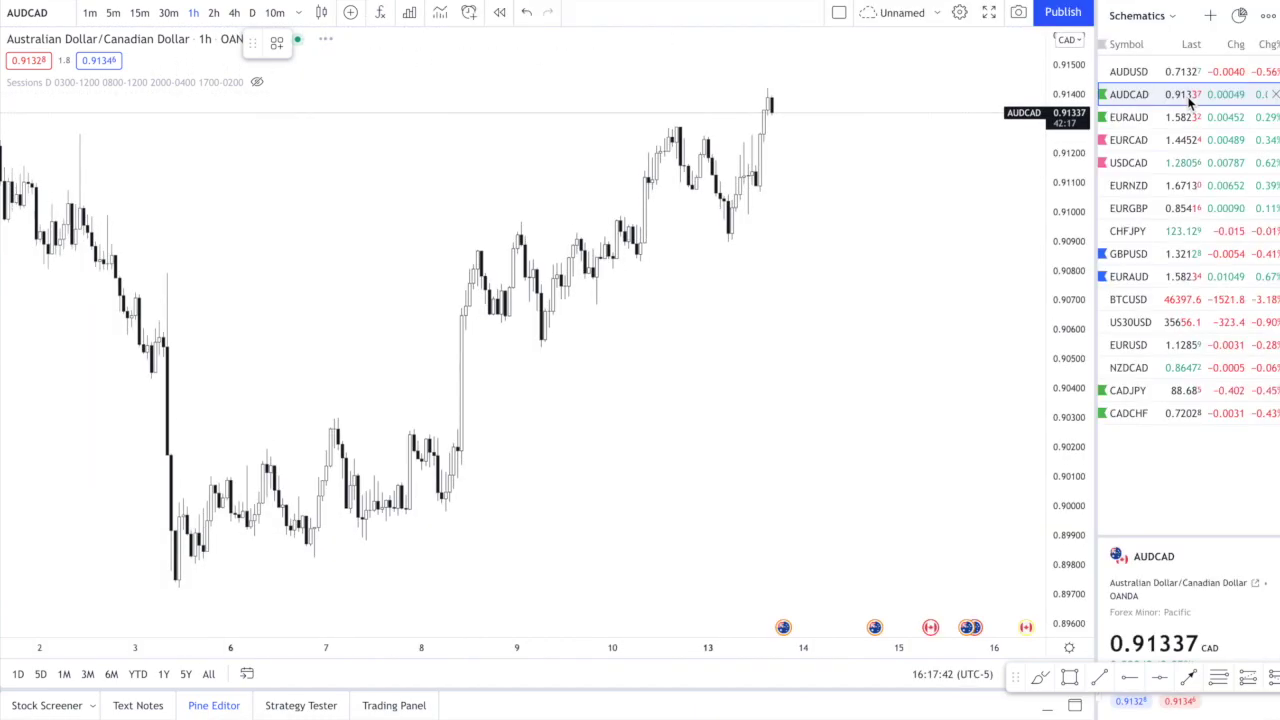
Review the annotated OANDA AUDCAD chart, from the late-November UA and SPRING labels to the shaded December range with BC, AR and ST.SOW.
scroll(555, 281, "left", 5)
scroll(555, 281, "down", 2)
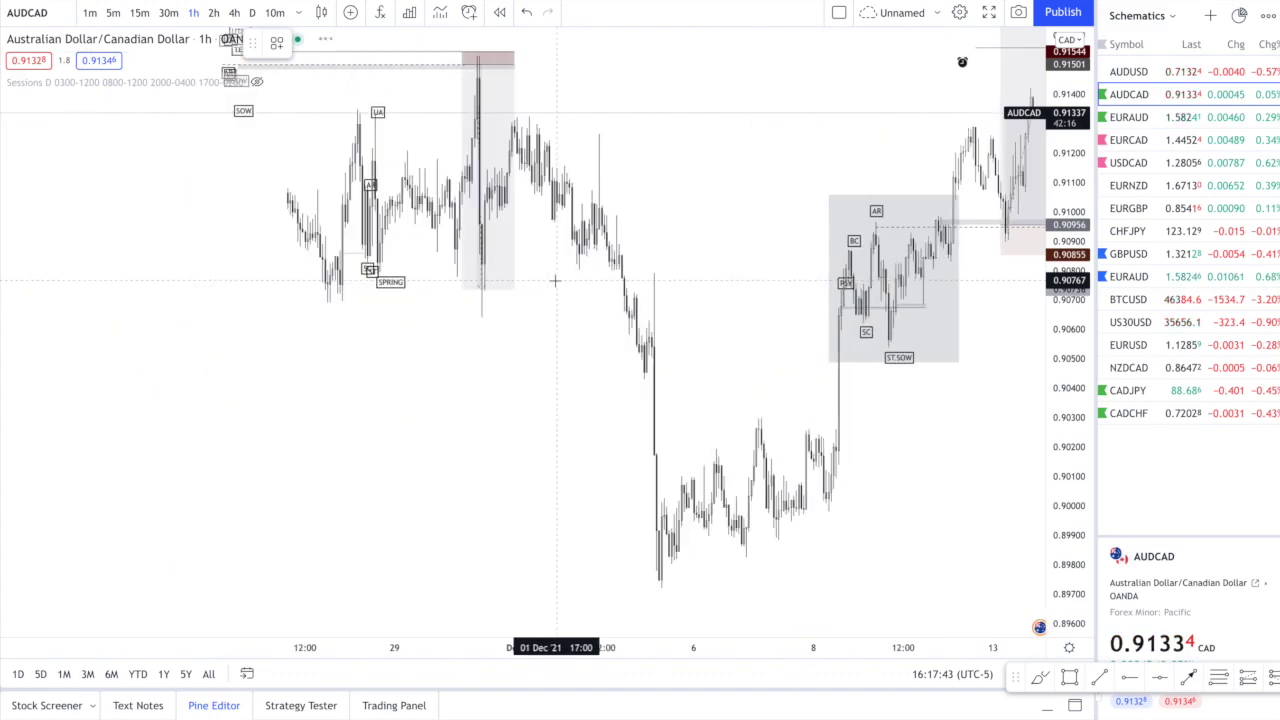
scroll(655, 138, "up", 5)
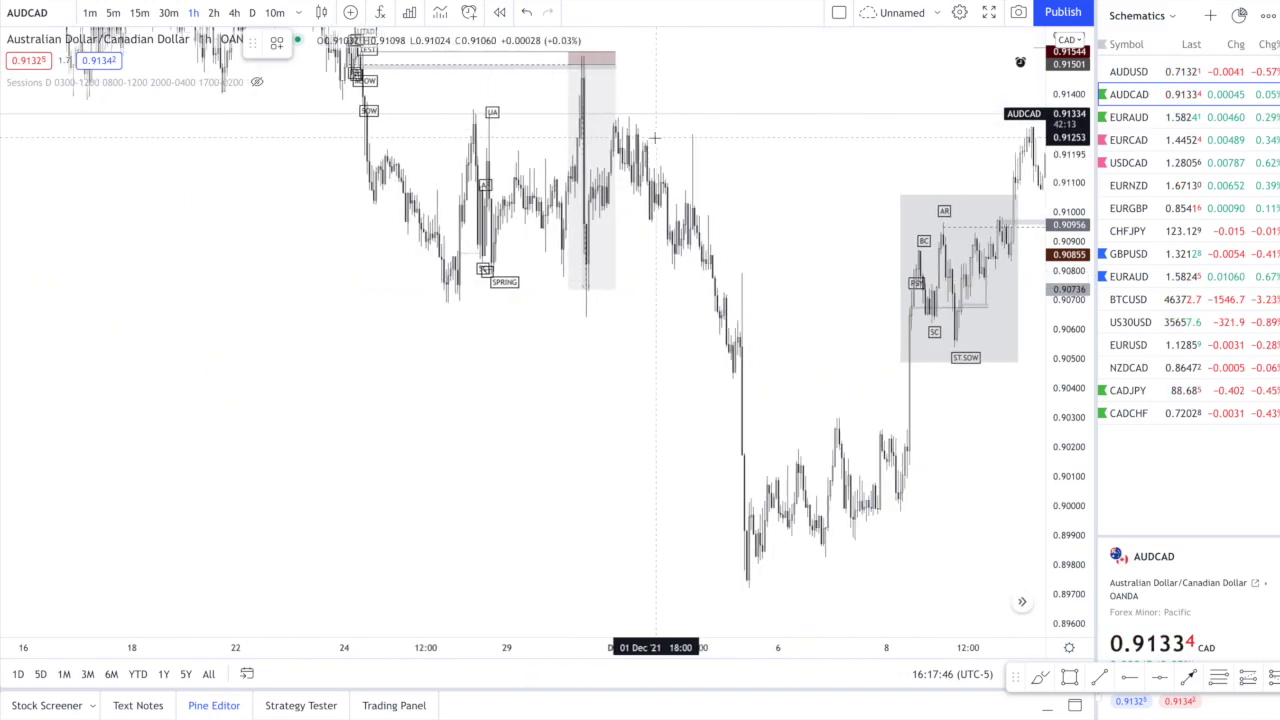
scroll(518, 210, "down", 5)
scroll(518, 210, "left", 3)
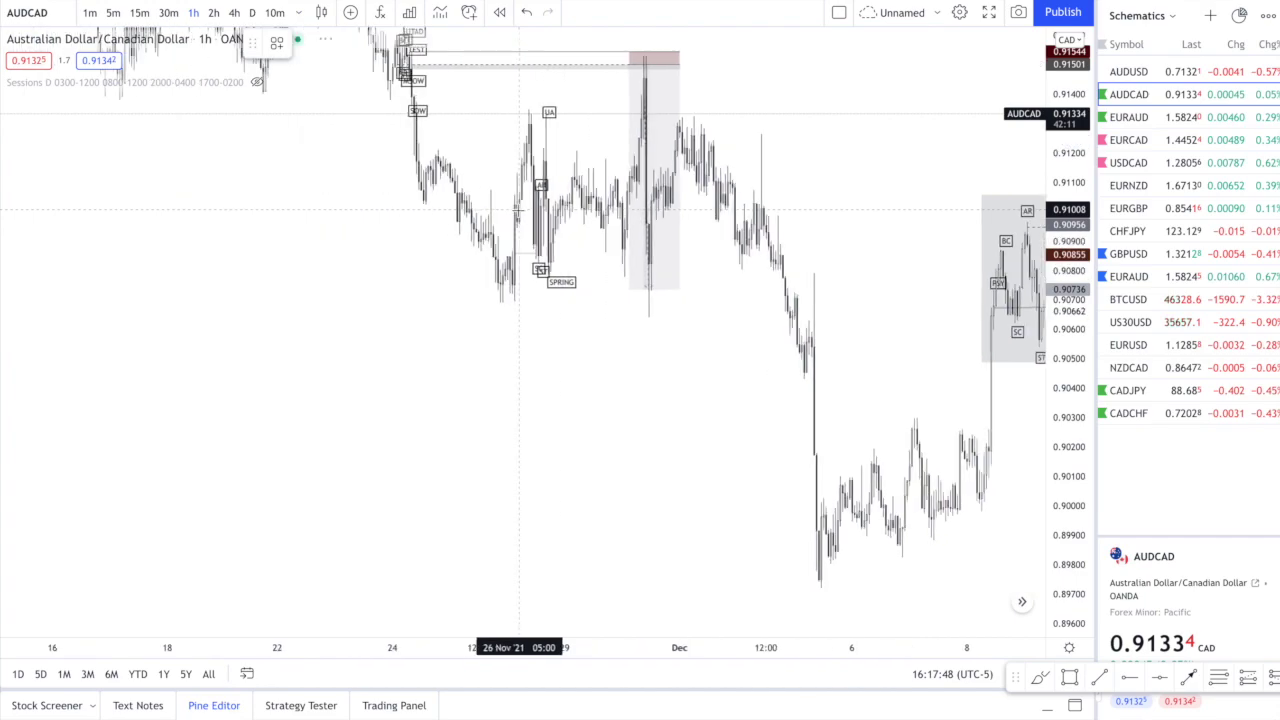
left_click_drag(1064, 133, 1084, 90)
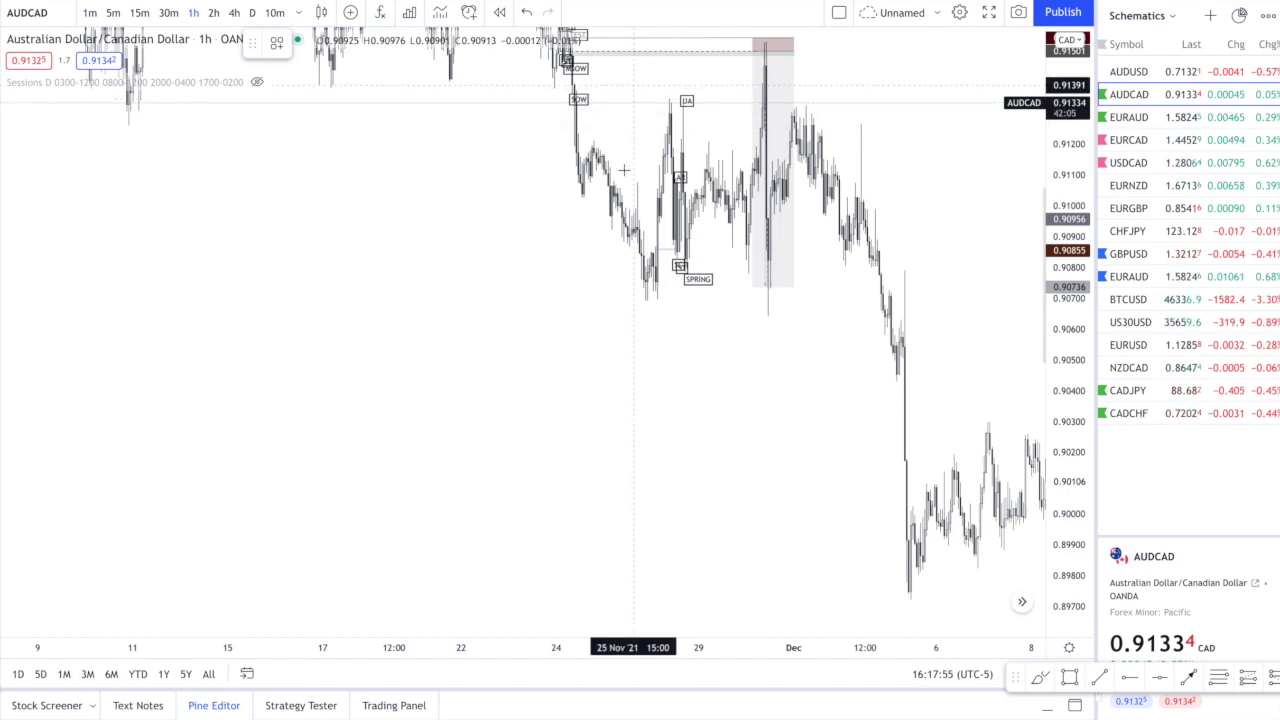
scroll(623, 171, "up", 5)
scroll(623, 170, "right", 1)
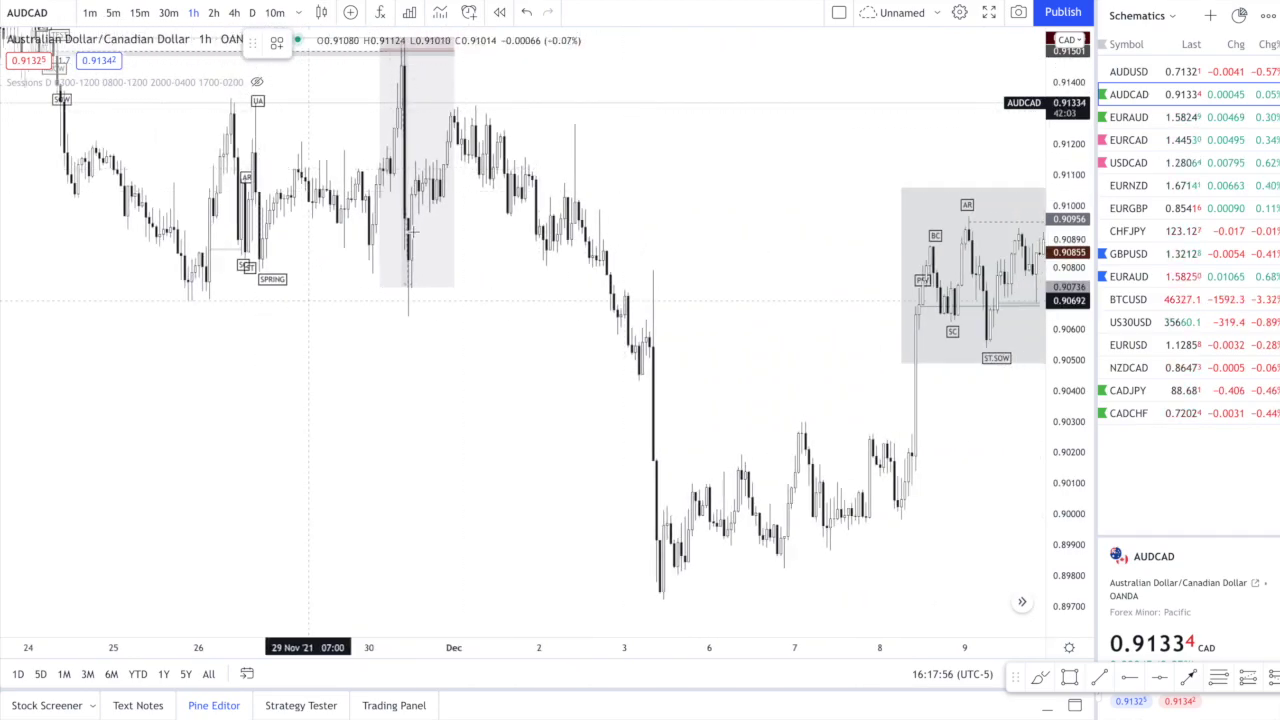
scroll(473, 428, "right", 1)
scroll(473, 427, "right", 5)
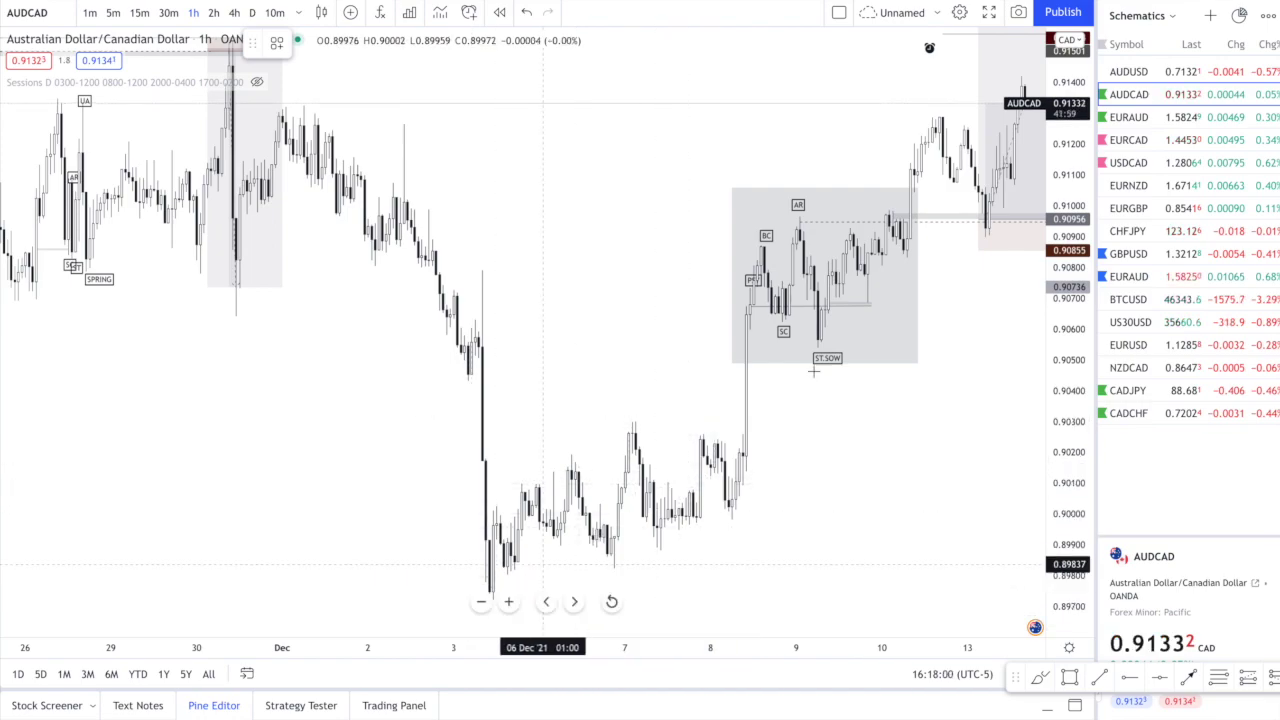
scroll(633, 490, "up", 1)
scroll(633, 490, "right", 8)
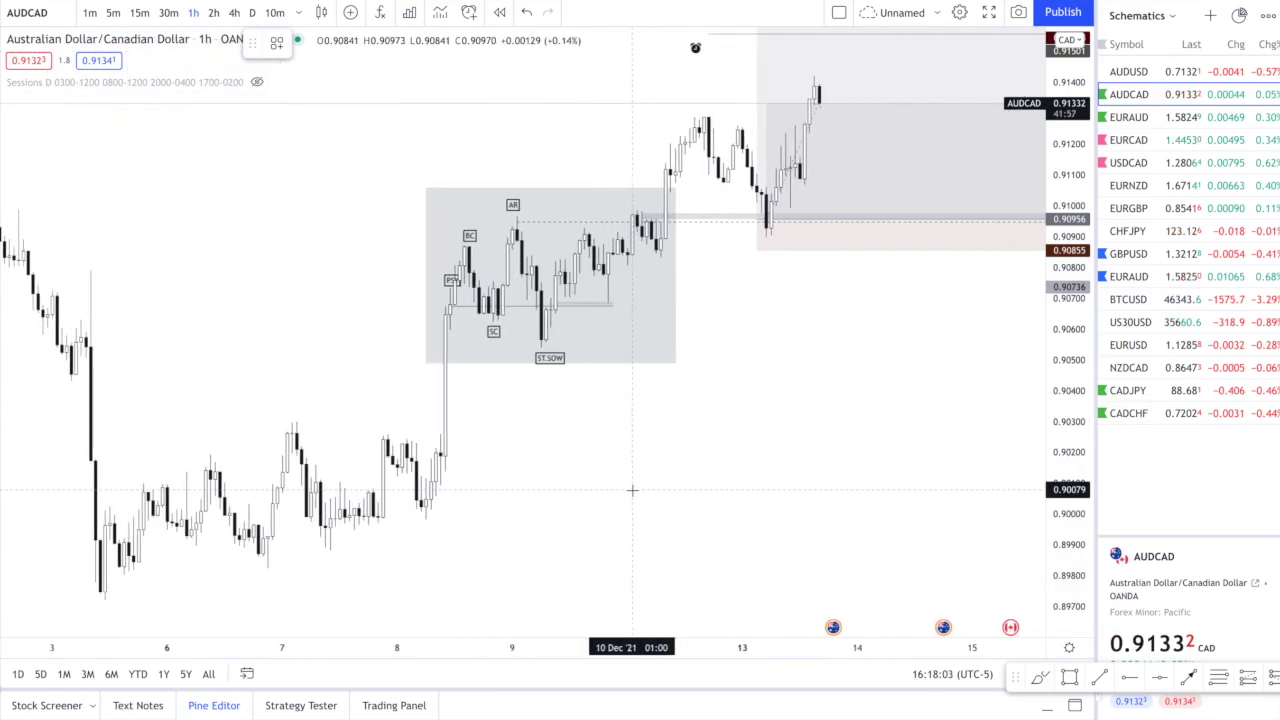
left_click_drag(1066, 453, 1067, 380)
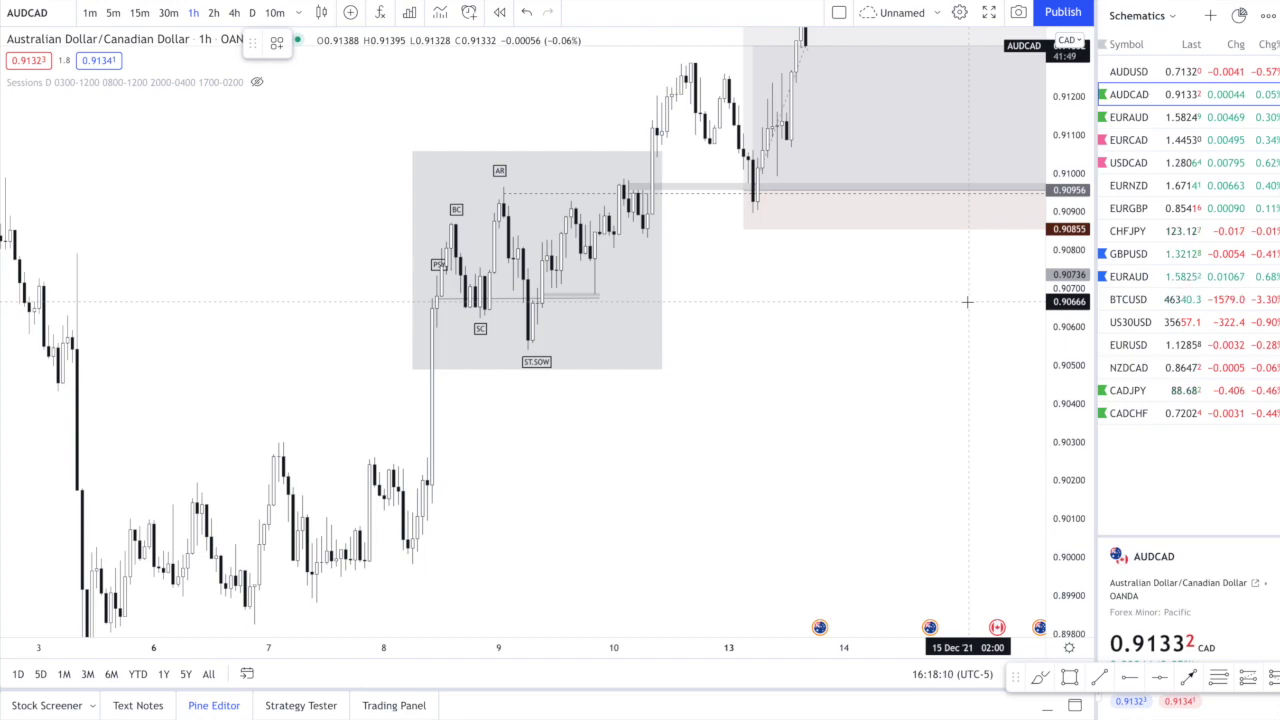
Load the unmarked FOREX.com AUDCAD chart through symbol search and hide the watchlist.
type("AUDCAD")
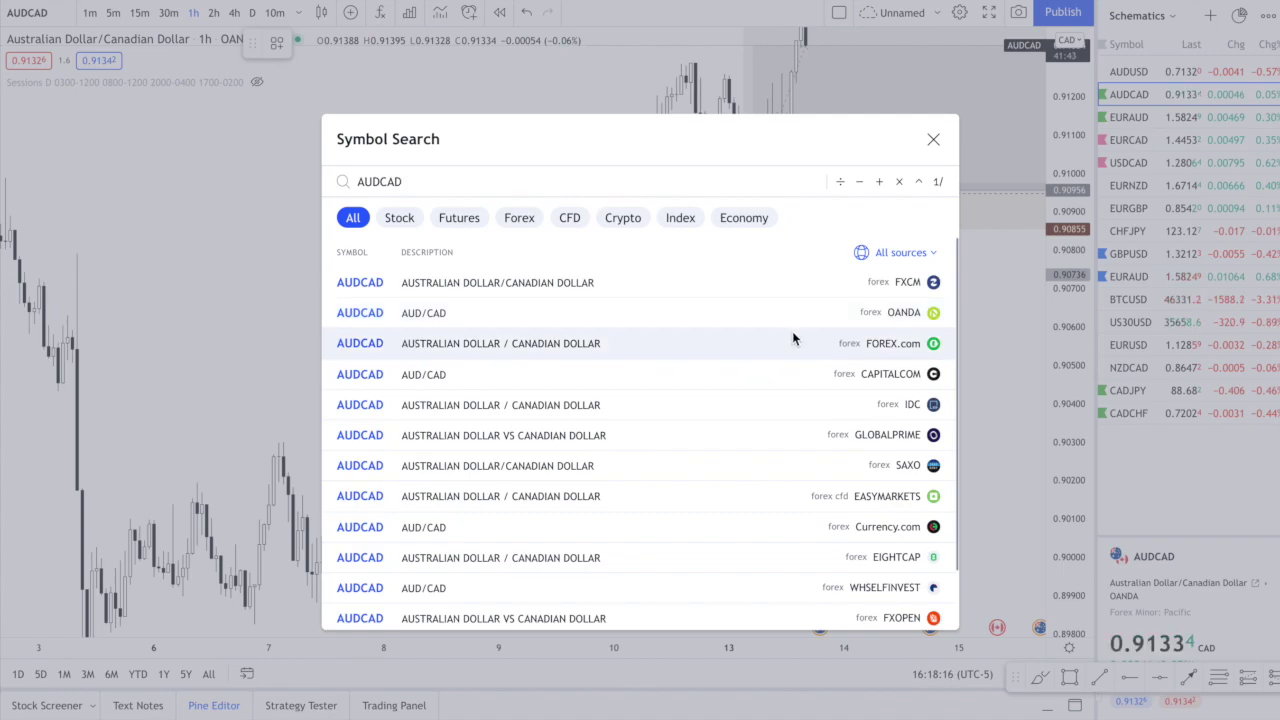
left_click(792, 340)
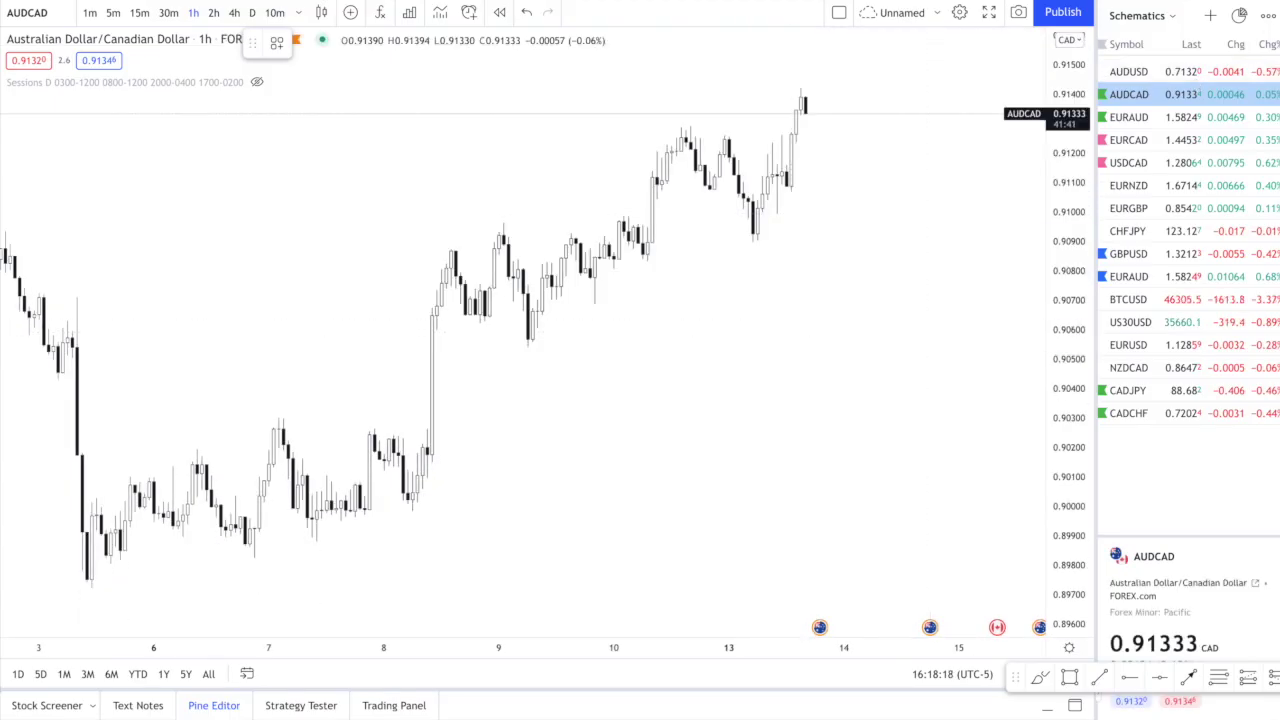
left_click(1278, 55)
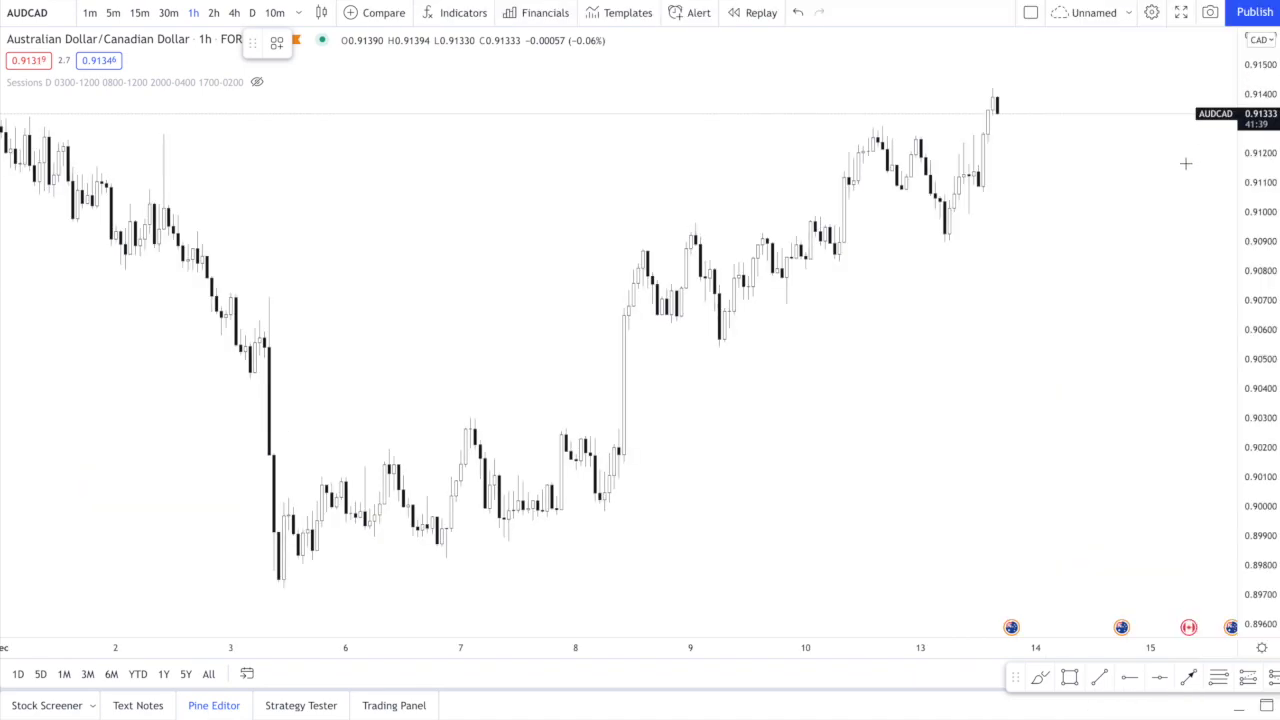
Examine the clean AUDCAD hourly chart, comparing the late-November structure with the December decline and the rally up to 13 December.
scroll(1157, 195, "down", 4)
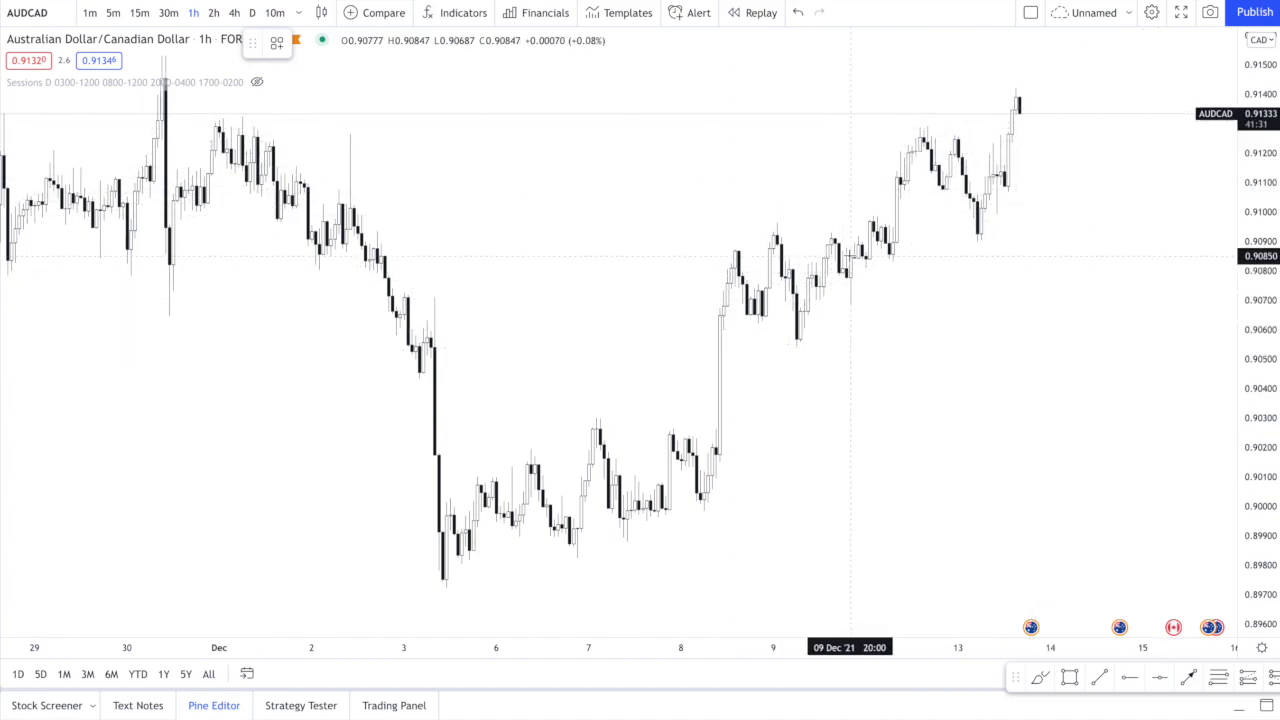
scroll(608, 495, "down", 3)
scroll(607, 495, "left", 8)
scroll(607, 495, "right", 15)
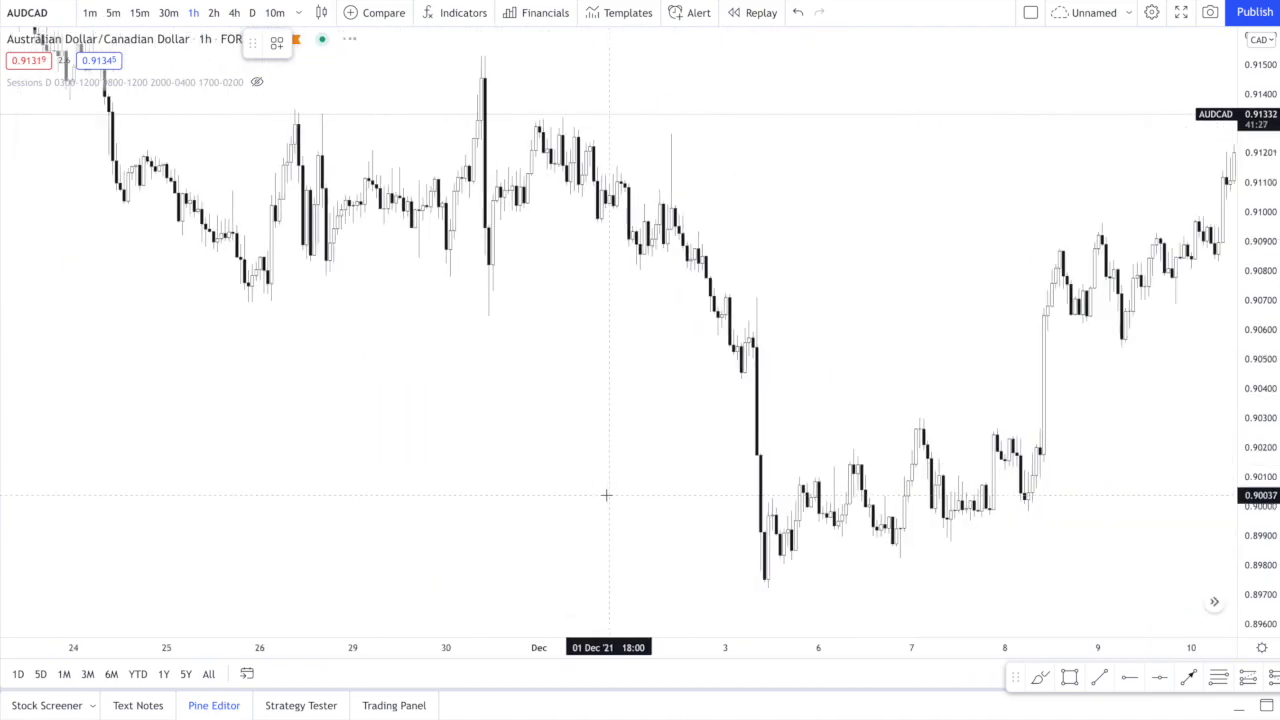
scroll(606, 495, "right", 2)
scroll(606, 495, "up", 2)
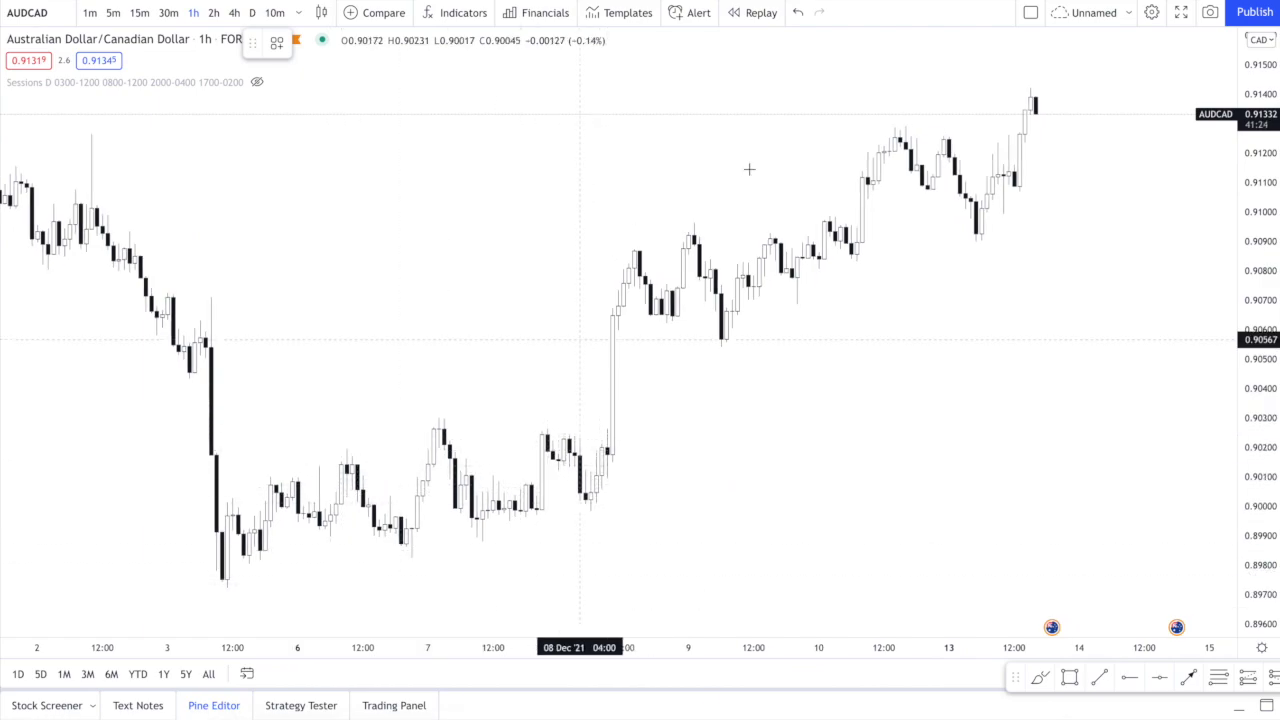
scroll(841, 150, "down", 3)
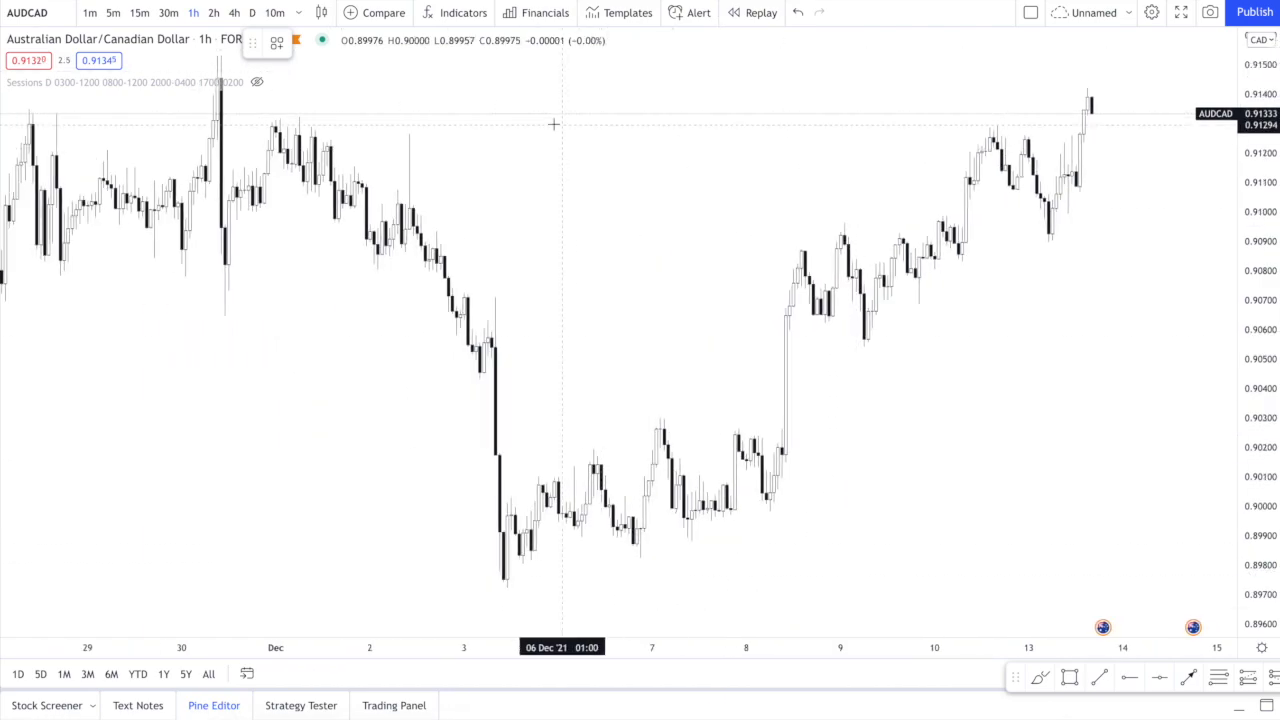
scroll(339, 82, "down", 4)
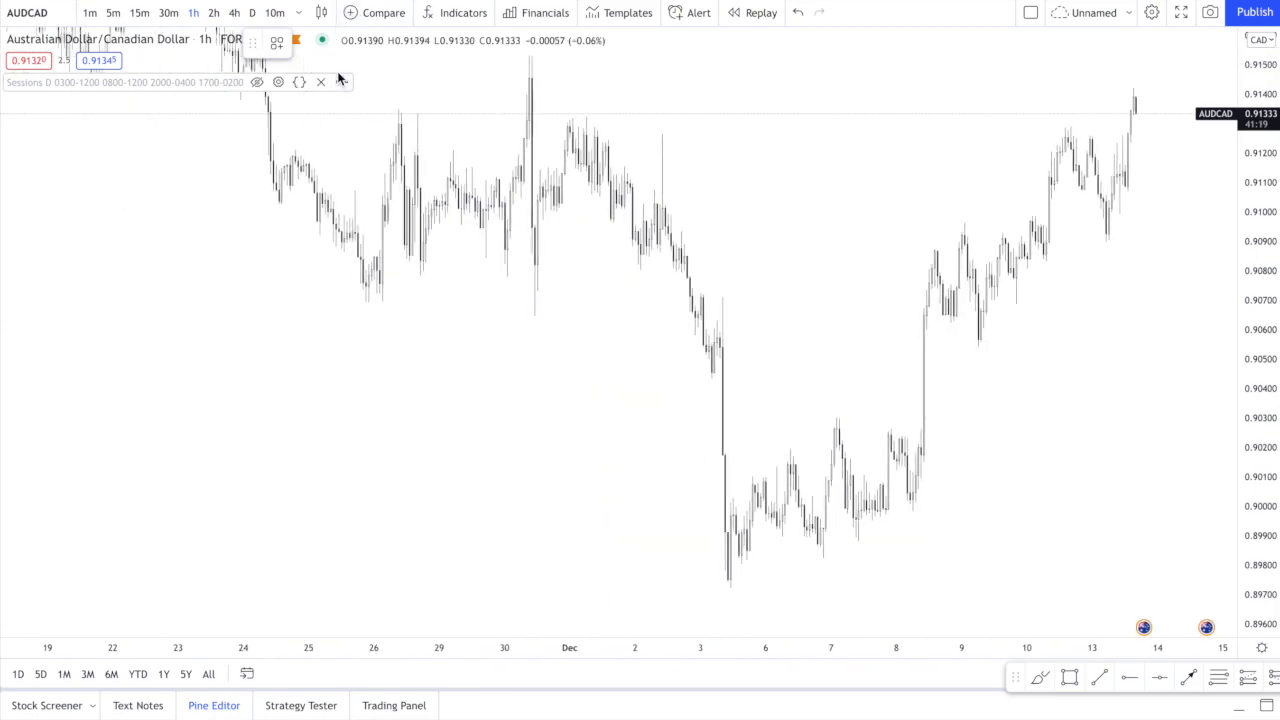
scroll(449, 95, "up", 5)
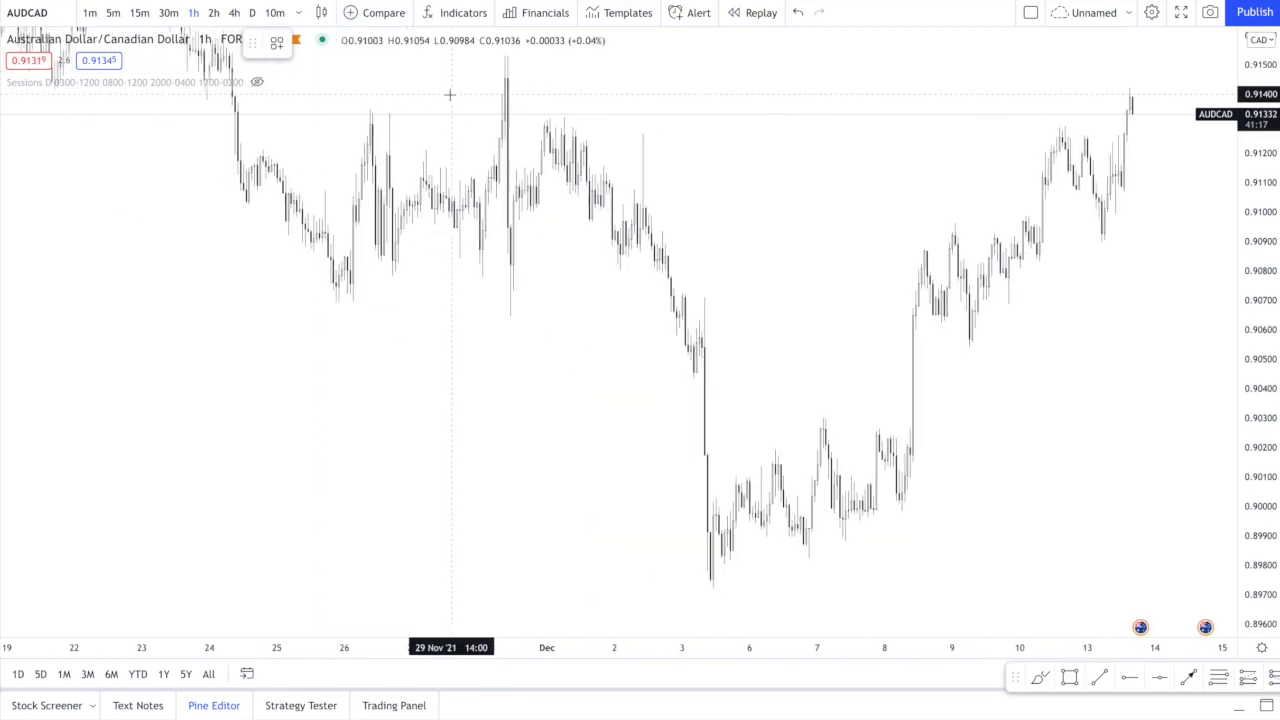
scroll(449, 95, "up", 5)
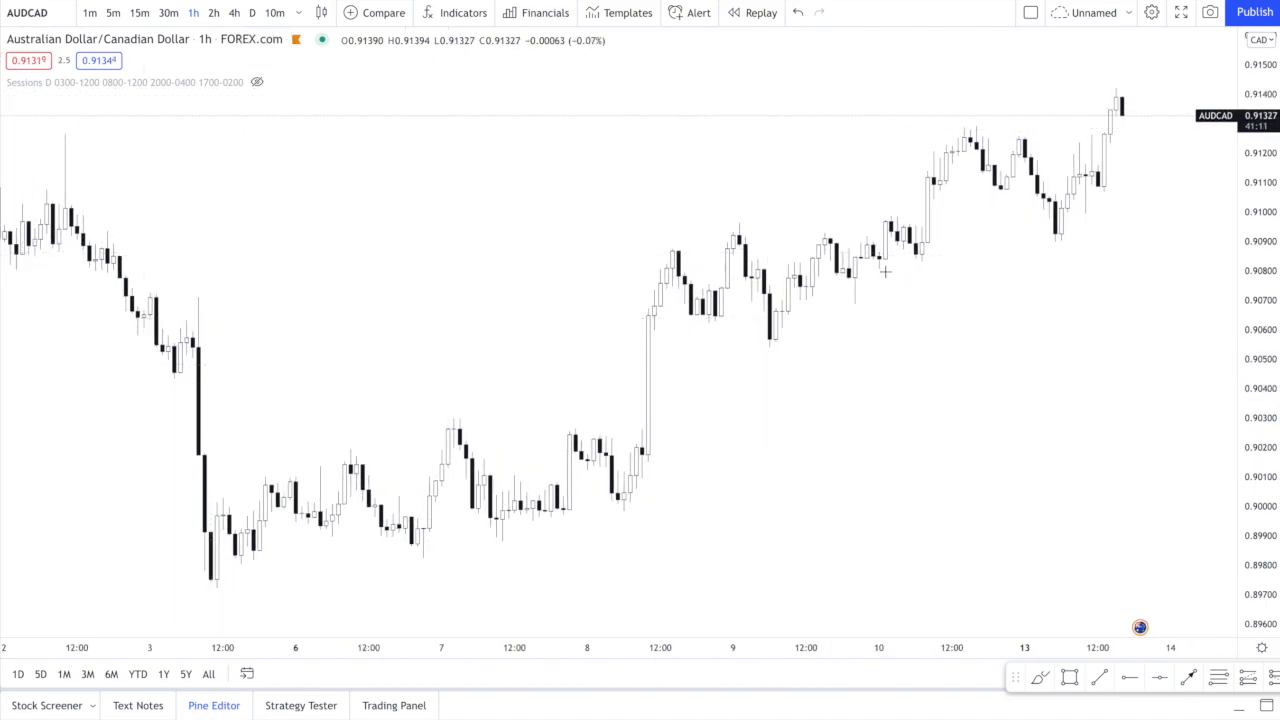
Add a bordered text label reading BC above the 8 December swing high that ends the sharp rally.
left_click_drag(1271, 390, 1271, 361)
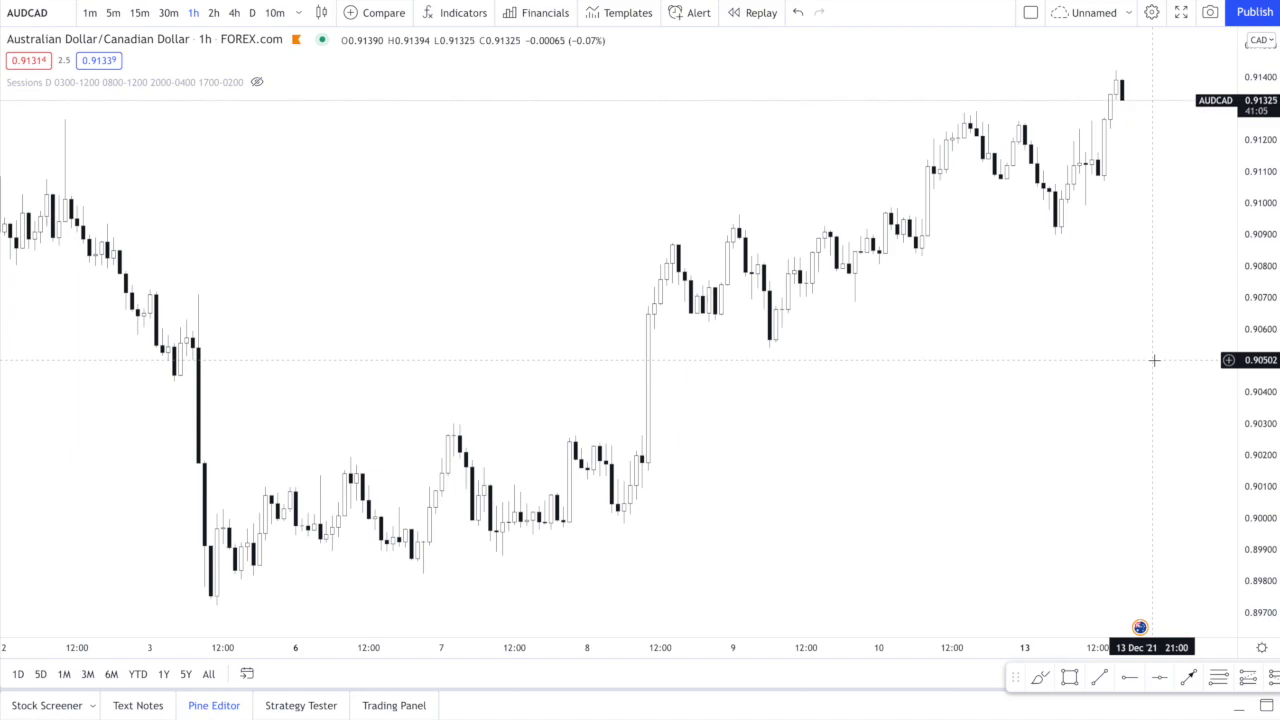
scroll(666, 252, "right", 2)
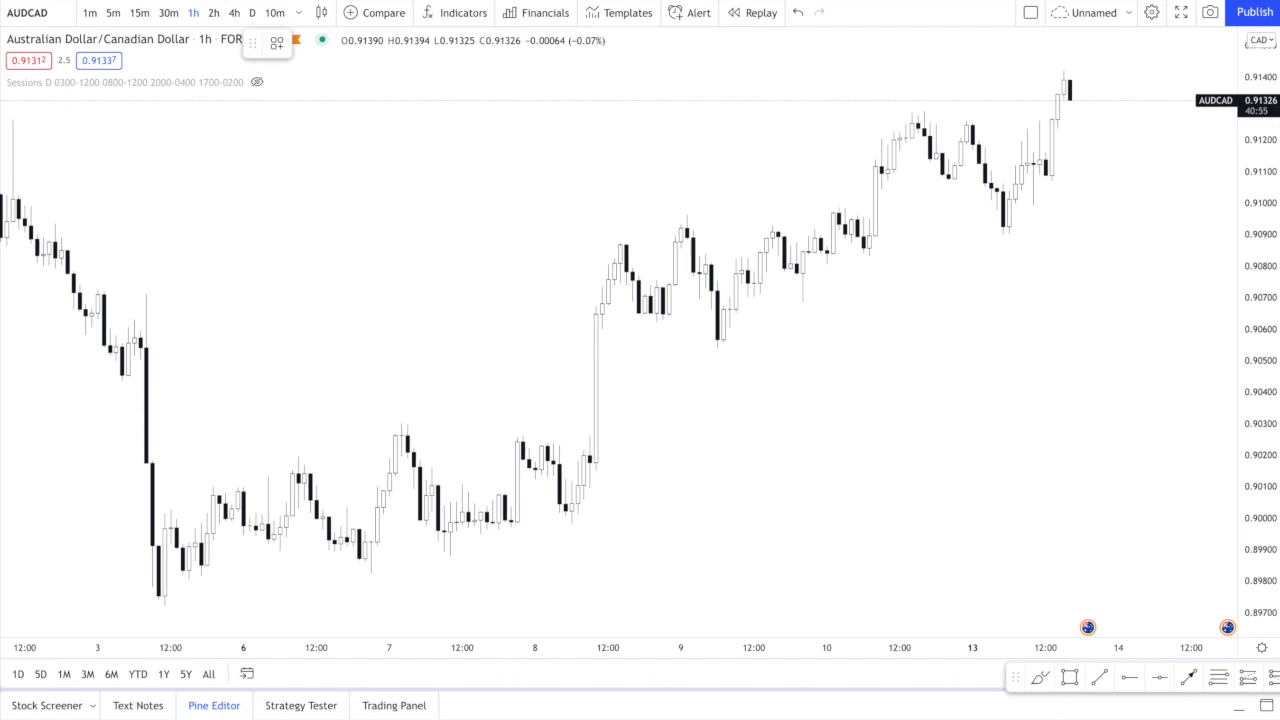
left_click(618, 232)
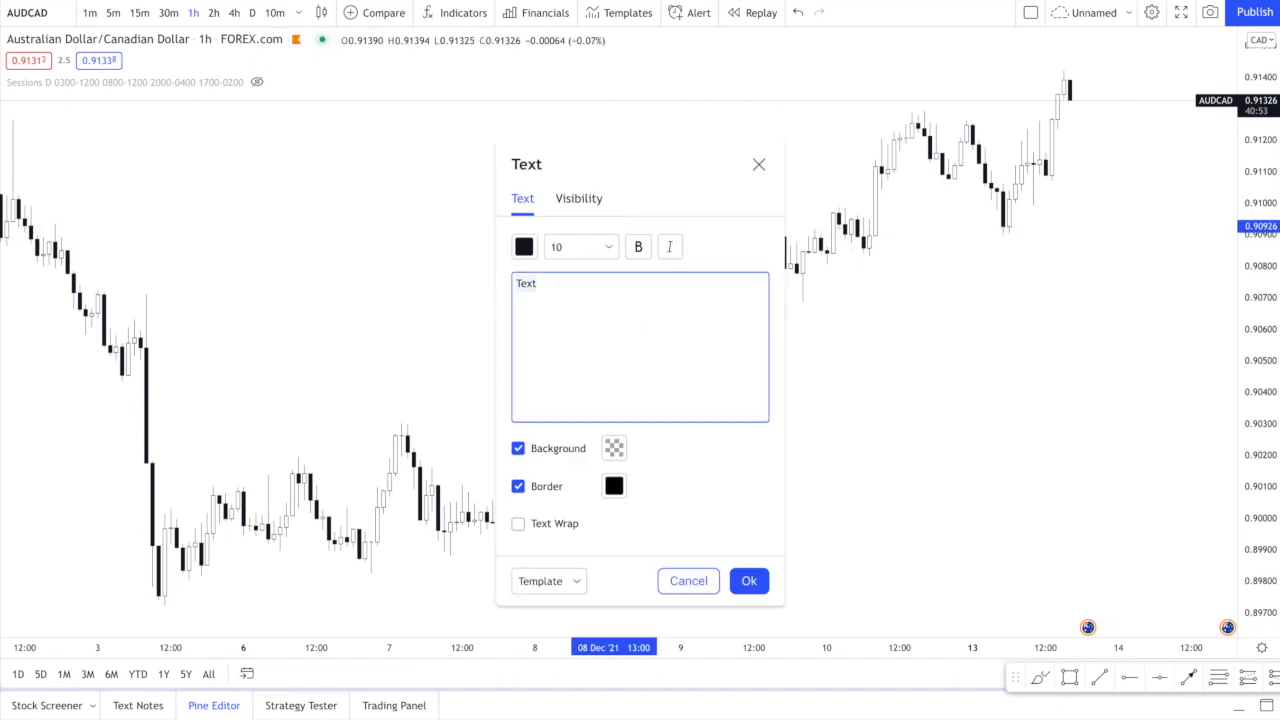
left_click(740, 577)
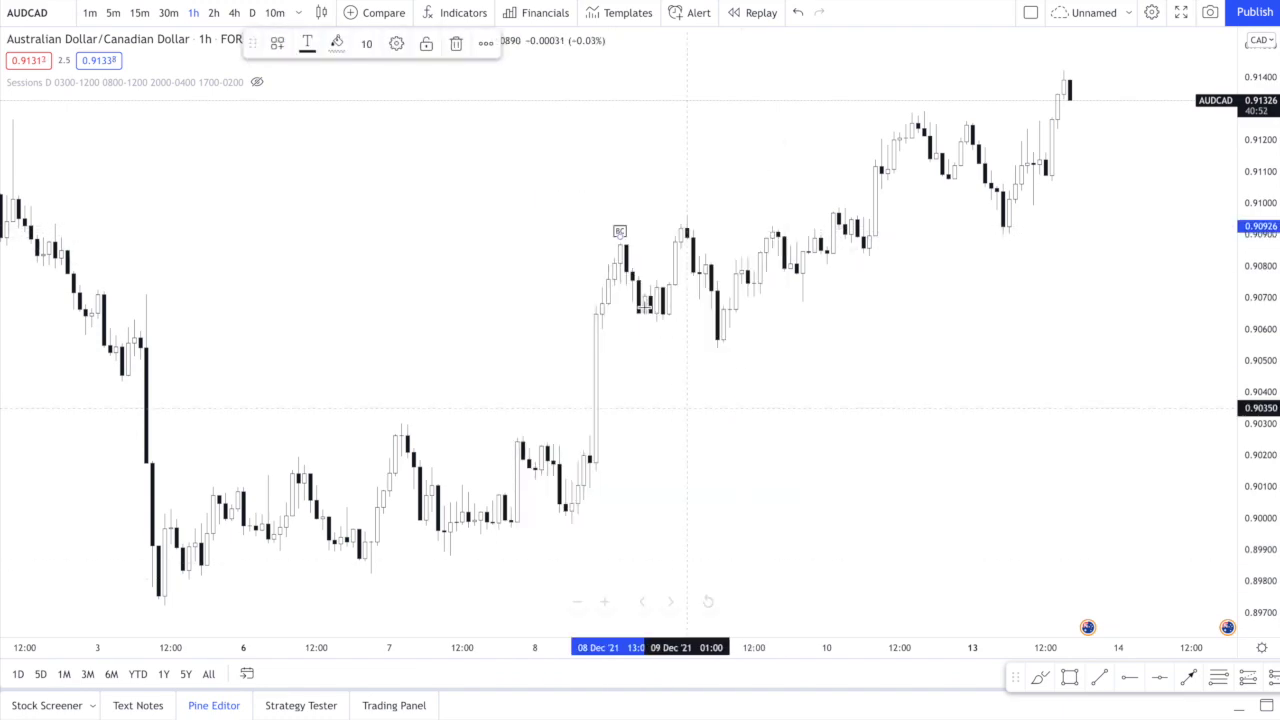
Label the 8–9 December swings with bordered text: AR below the first pullback, UA above the higher high and MSOW below the following low.
left_click(655, 349)
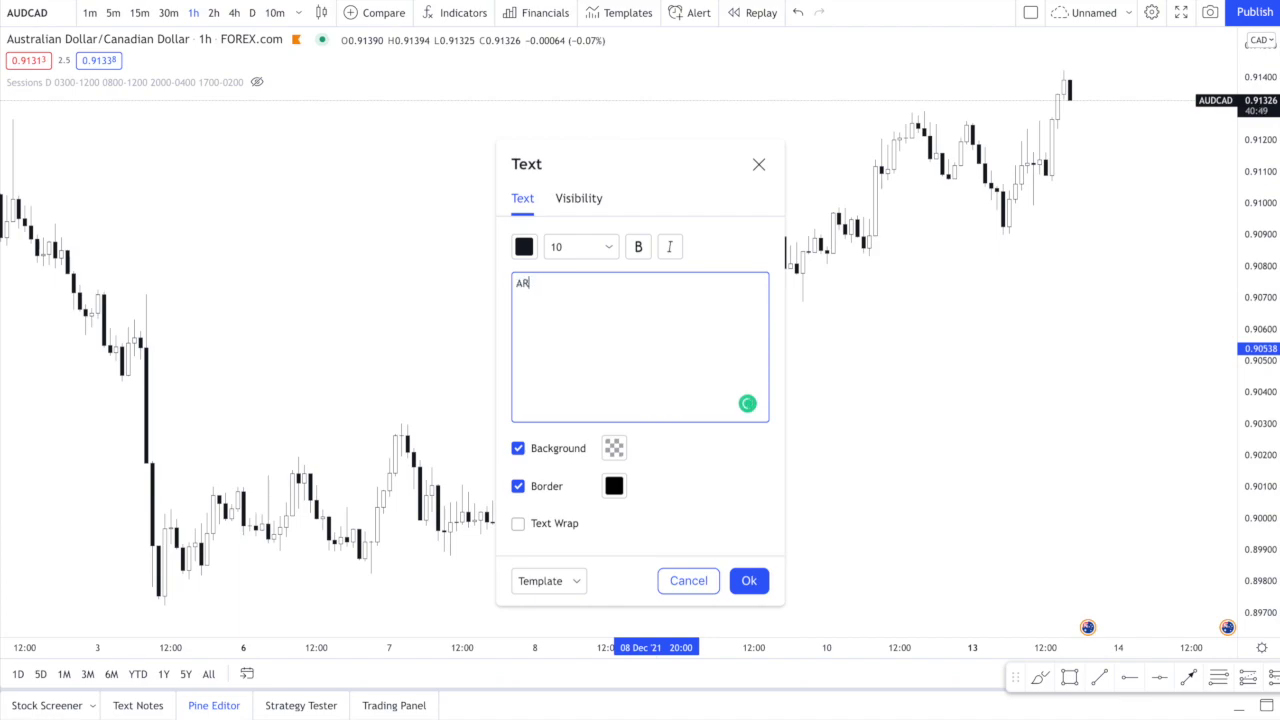
left_click(760, 582)
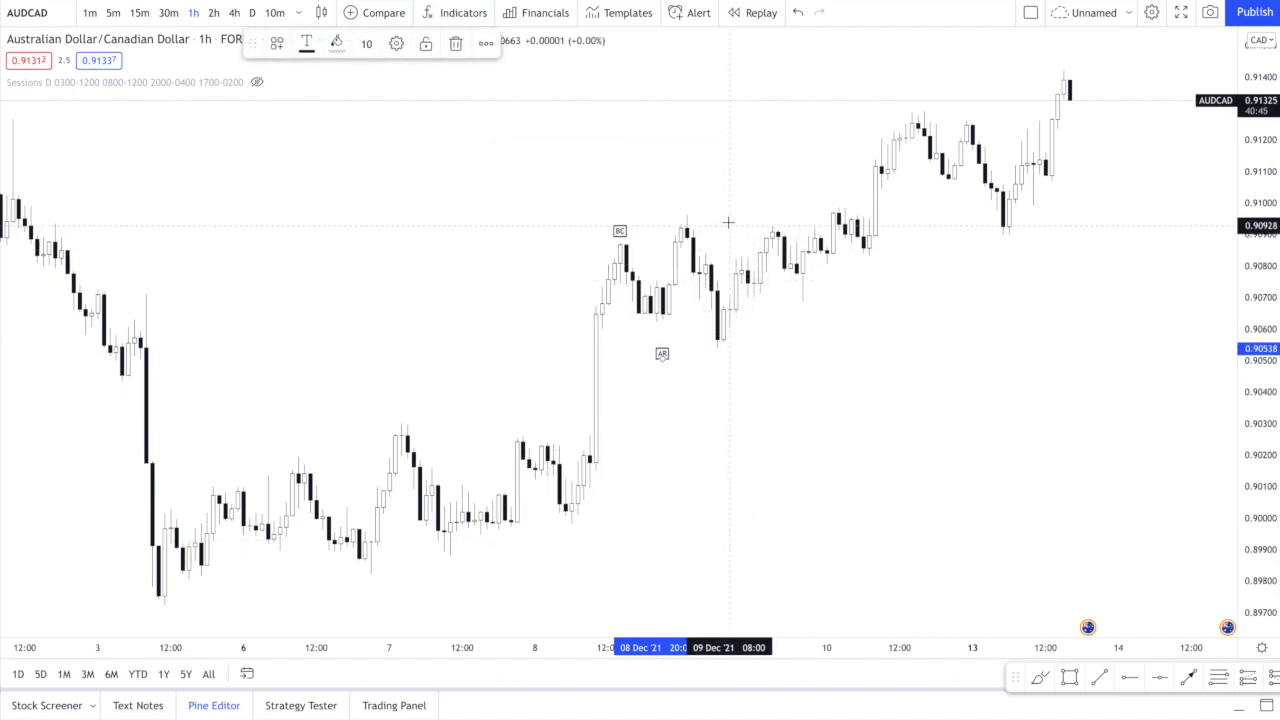
left_click(677, 203)
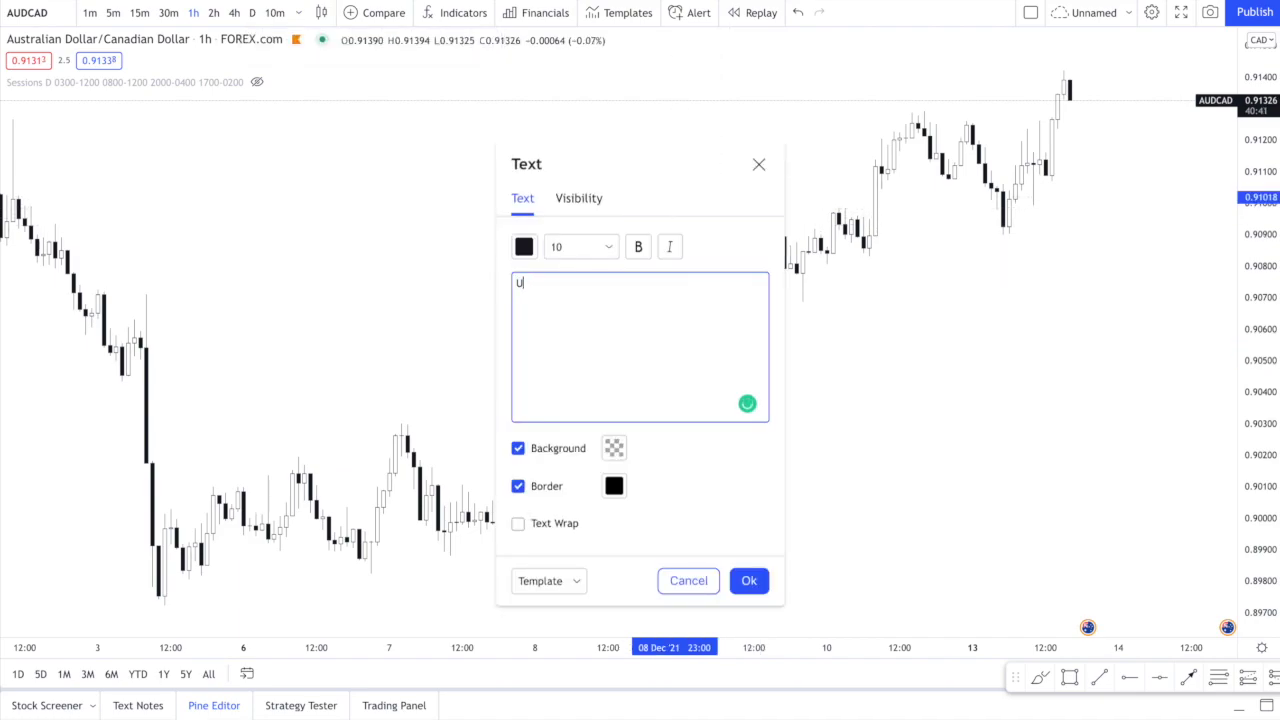
left_click(766, 590)
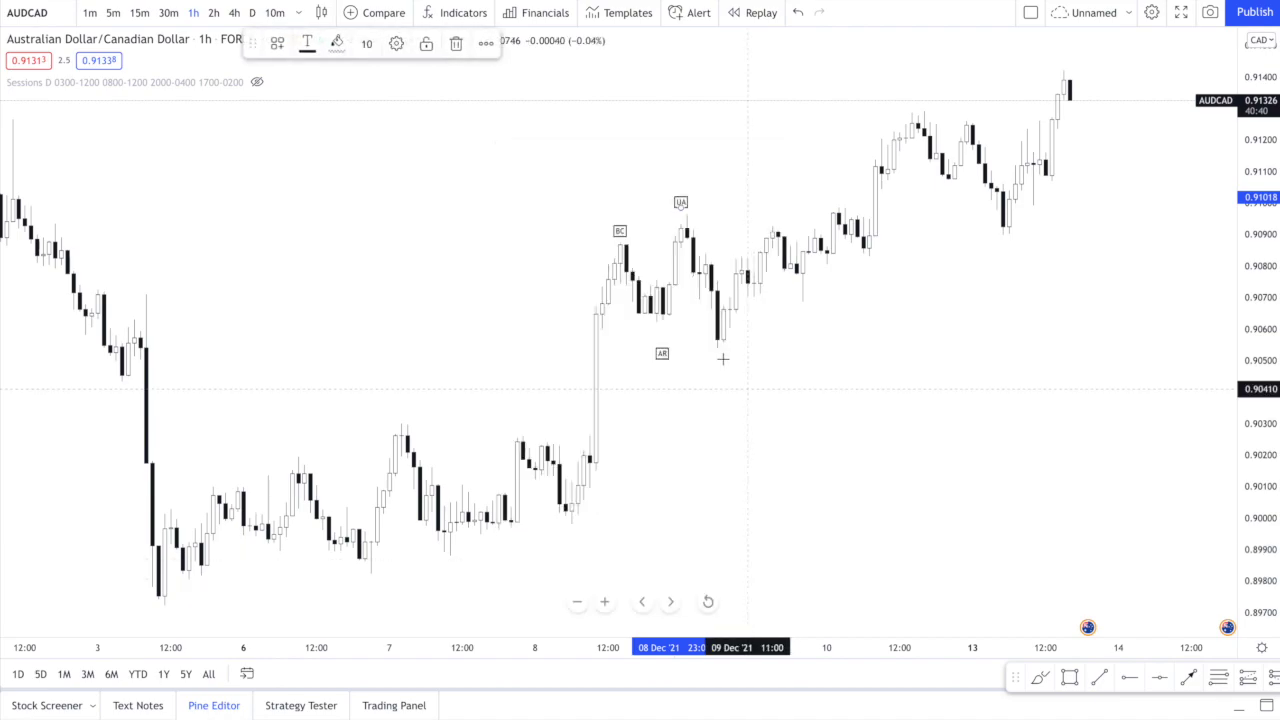
left_click(716, 363)
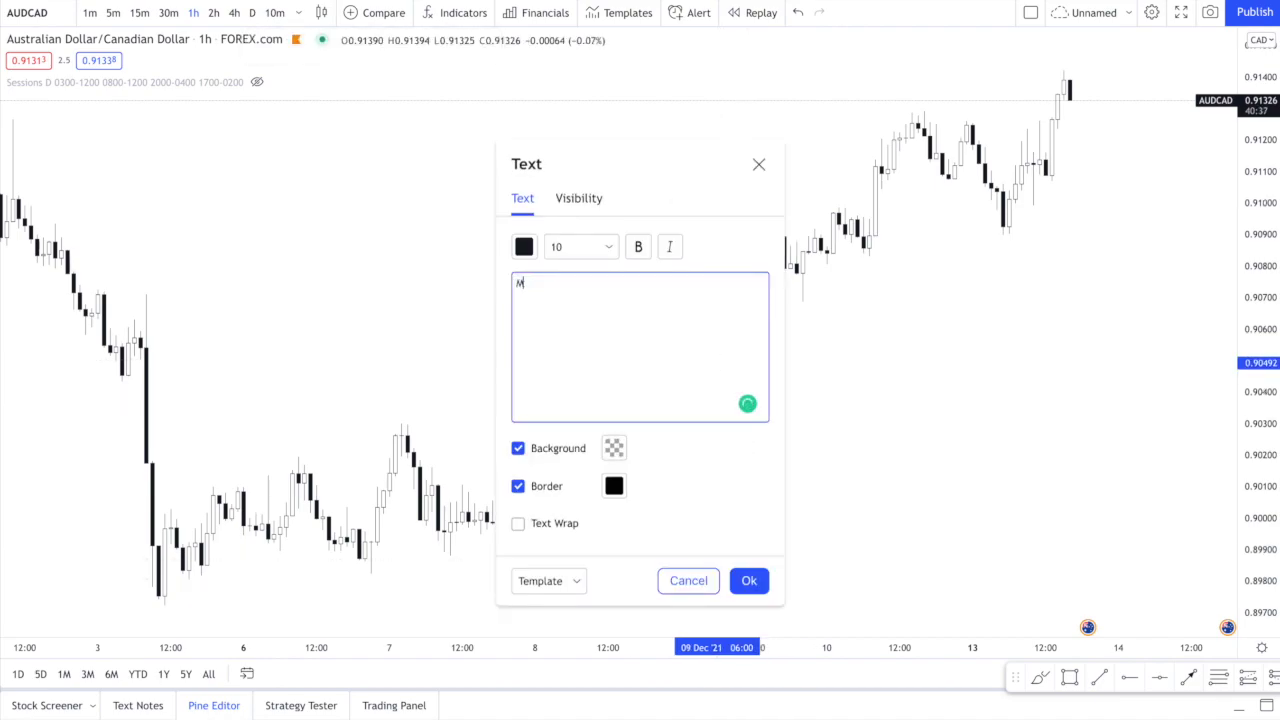
left_click(766, 585)
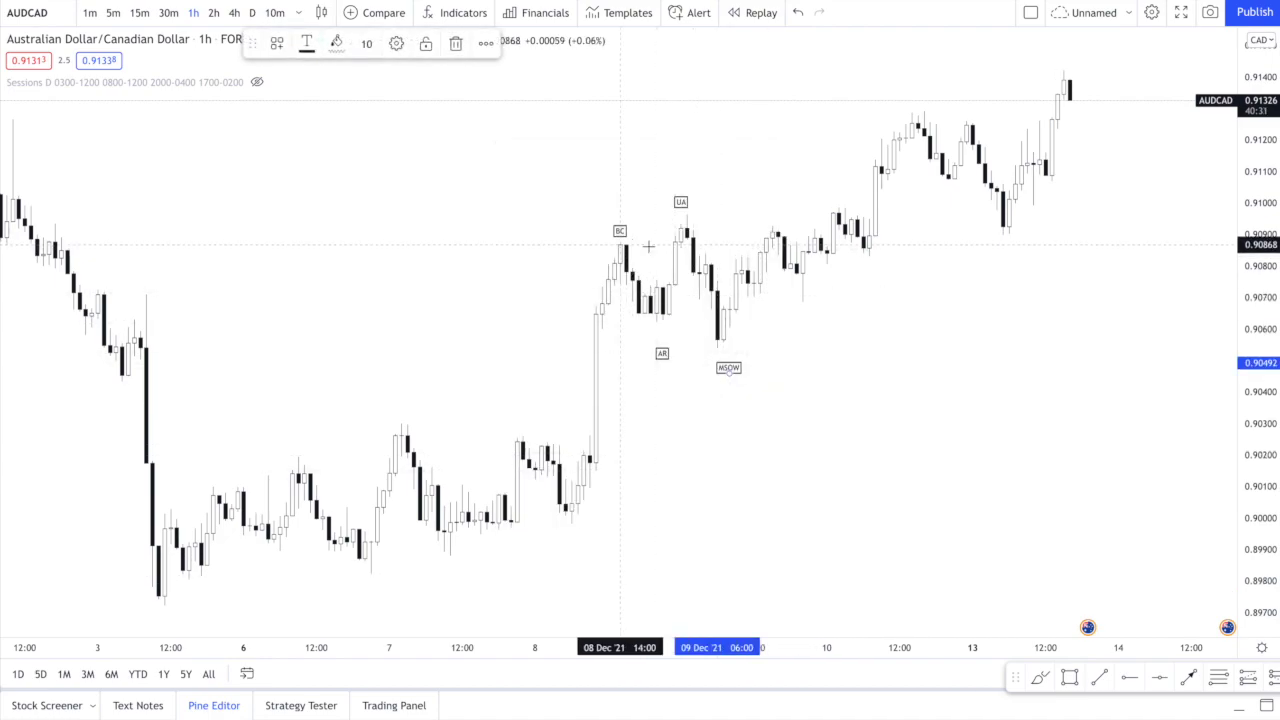
Draw a horizontal line at about 0.90962 from the 9 December high under the UA label to 14 December 11:00.
scroll(849, 260, "up", 2)
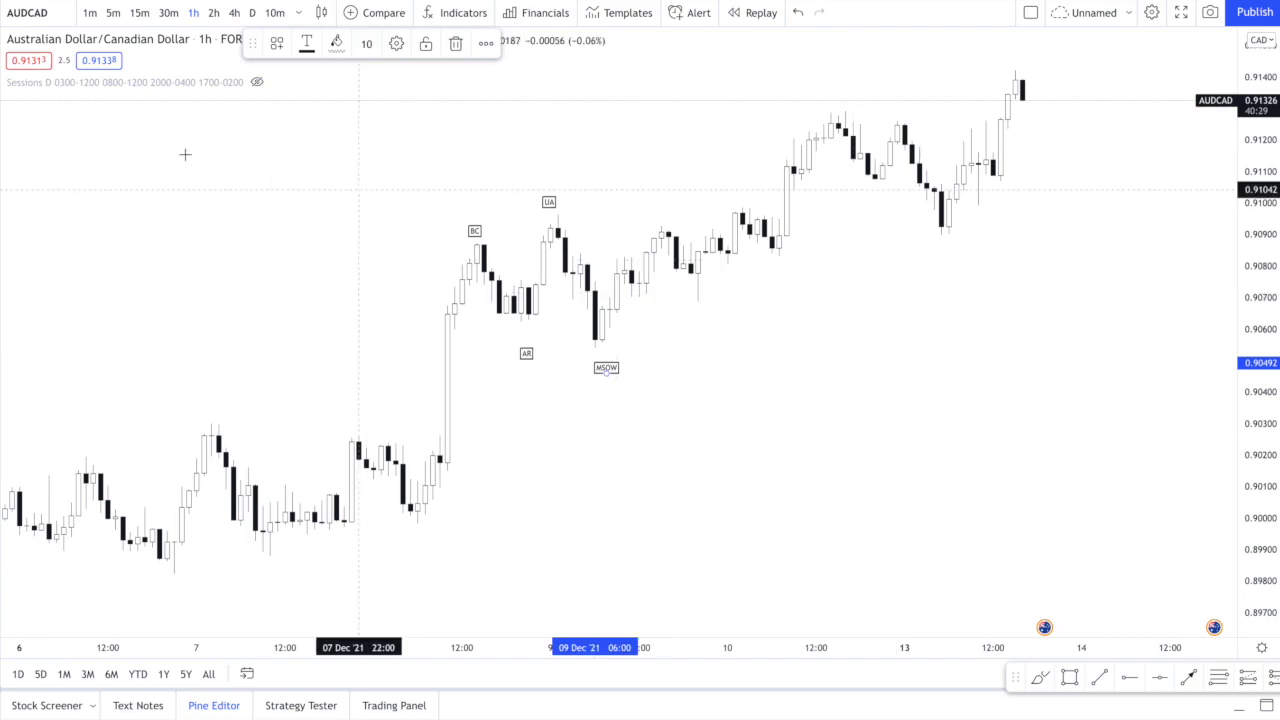
left_click(2, 72)
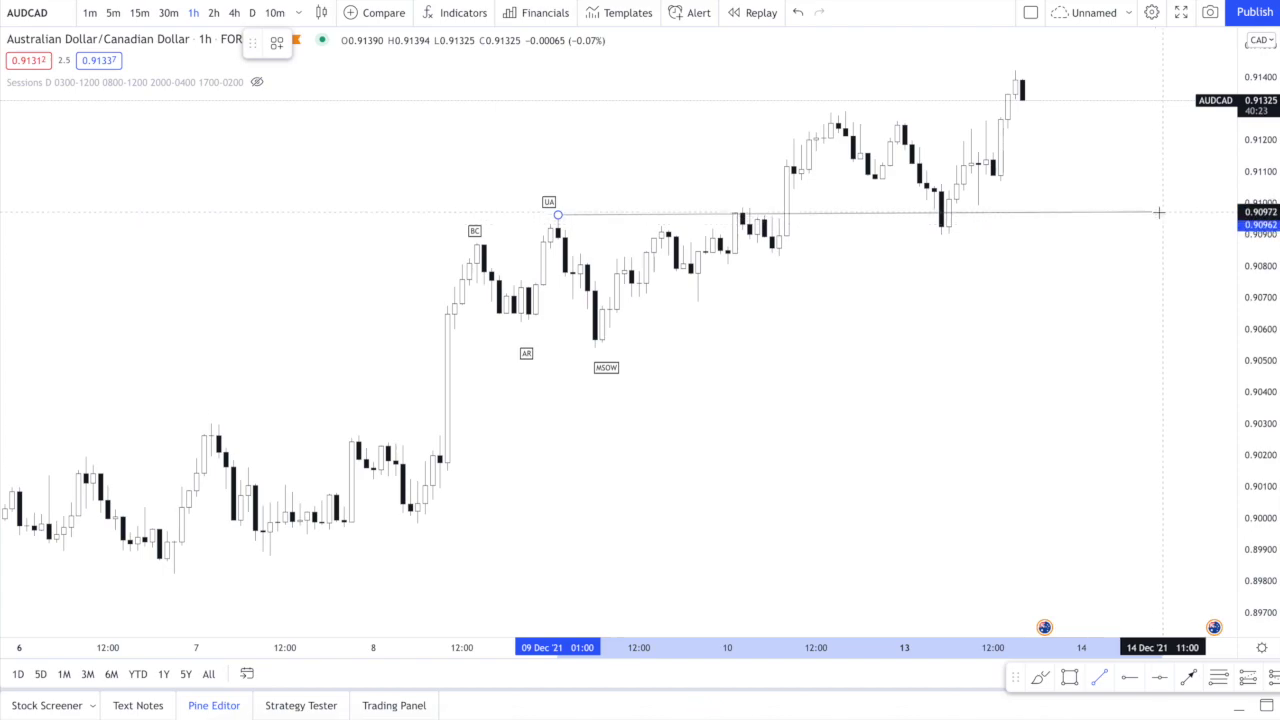
left_click(1159, 215)
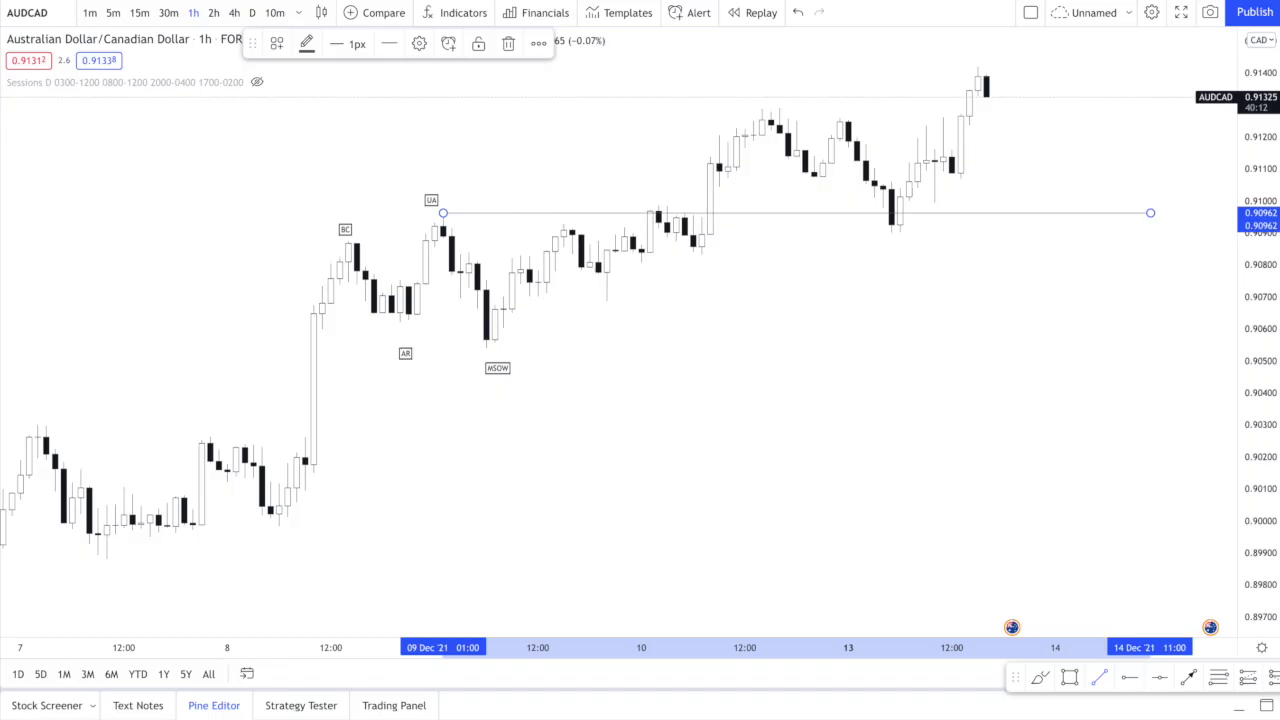
Draw a thin shaded rectangle over the line from 10 December 07:00 to 14 December 11:00, between about 0.90952 and 0.90975.
left_click(1070, 677)
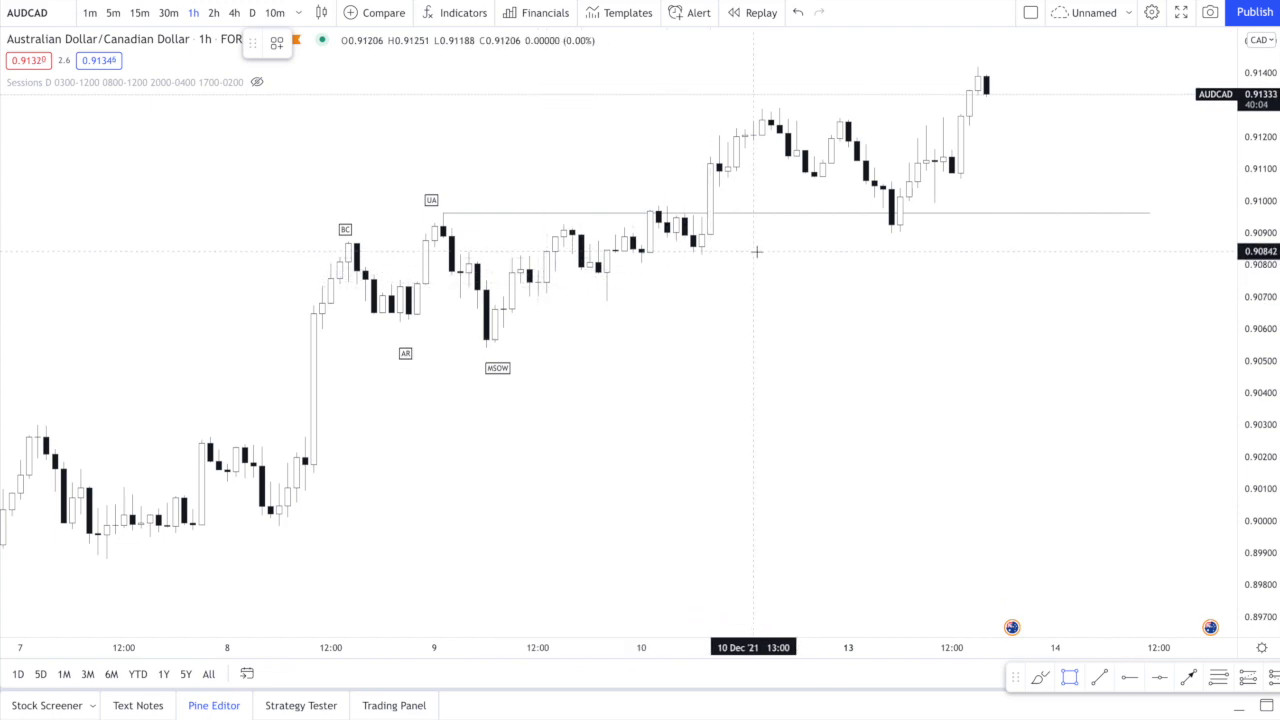
left_click(699, 216)
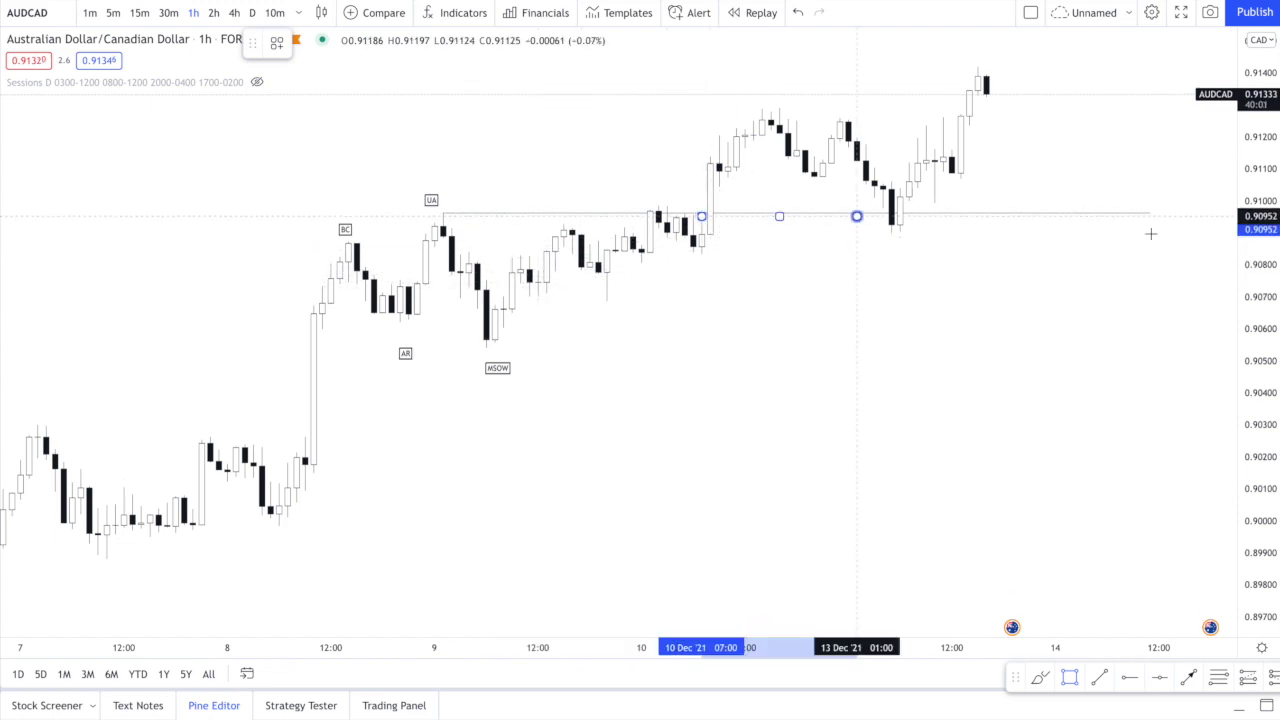
left_click(1150, 210)
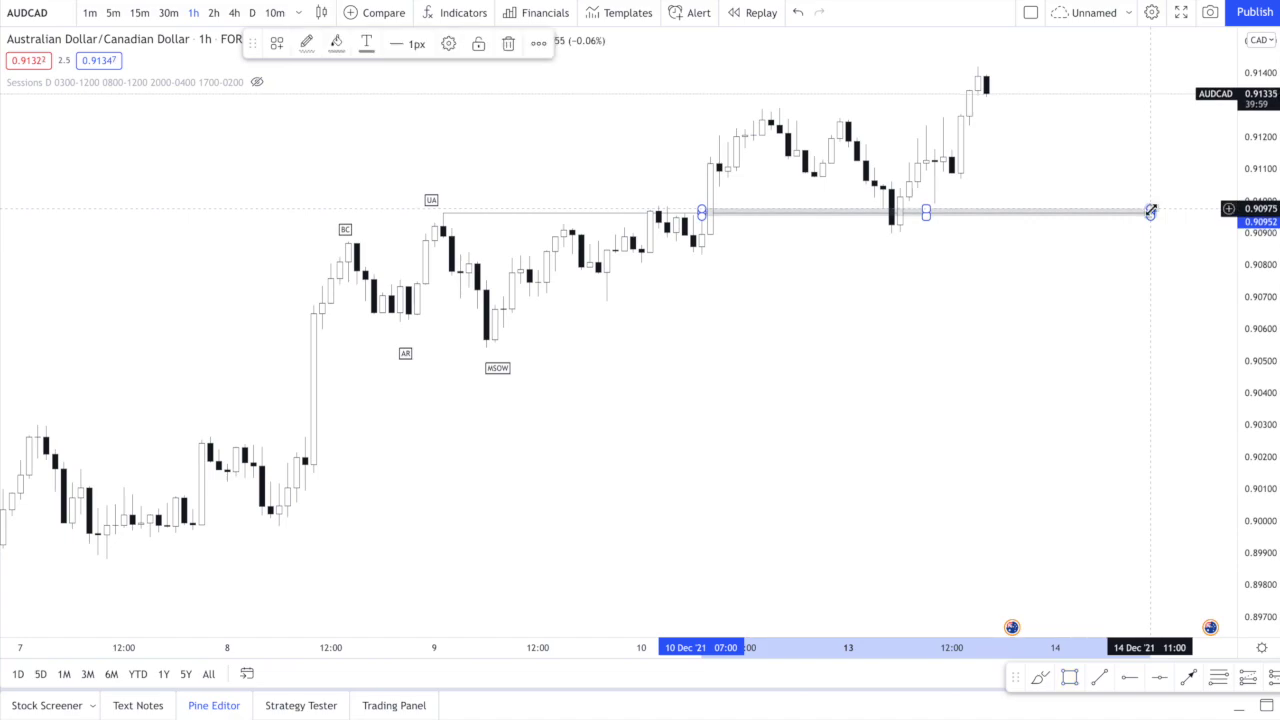
Place a long position at 13 December 04:00 with its entry at about 0.90953 in the shaded zone and its stop at about 0.90857.
left_click_drag(1262, 258, 1260, 105)
left_click_drag(1020, 328, 977, 453)
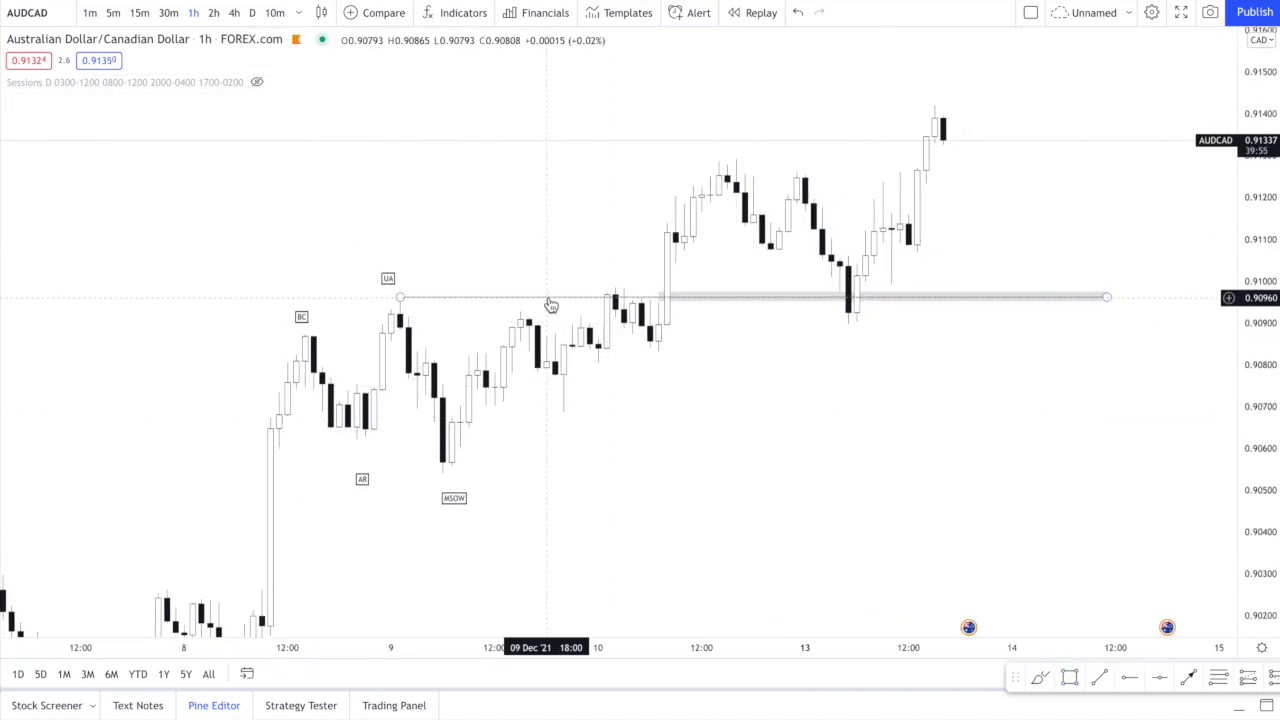
left_click(2, 219)
left_click(29, 214)
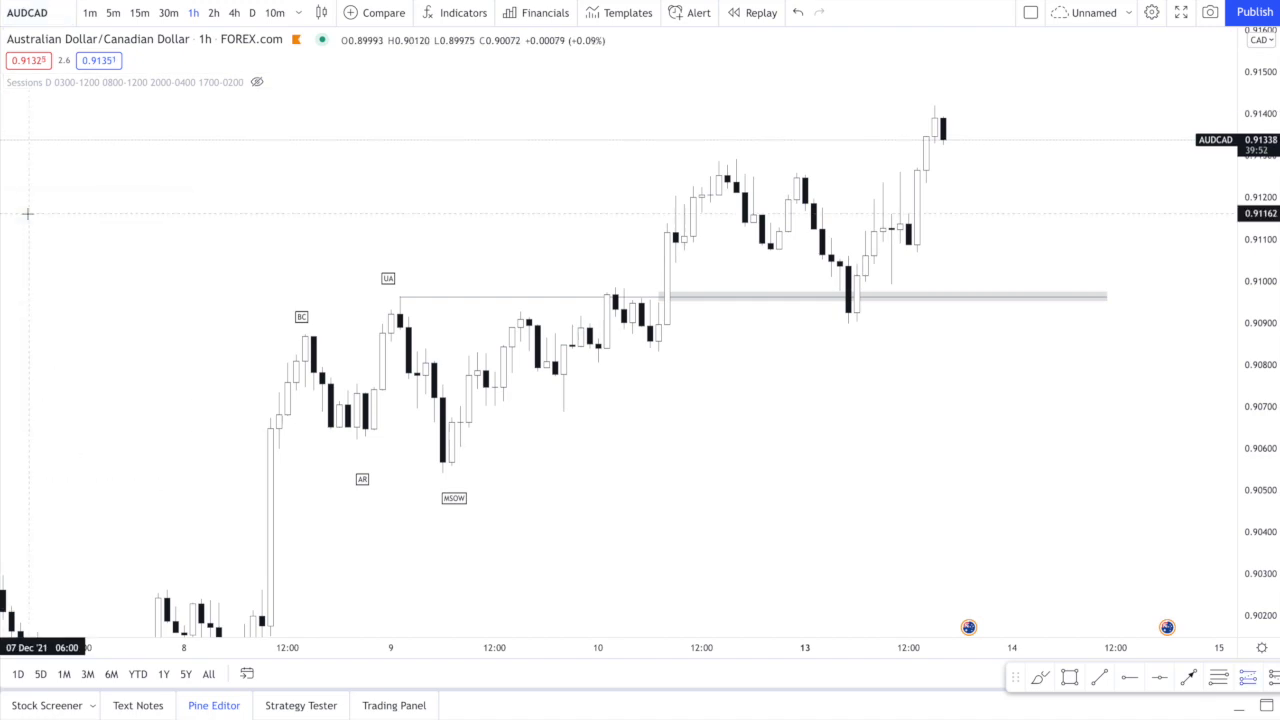
left_click(840, 300)
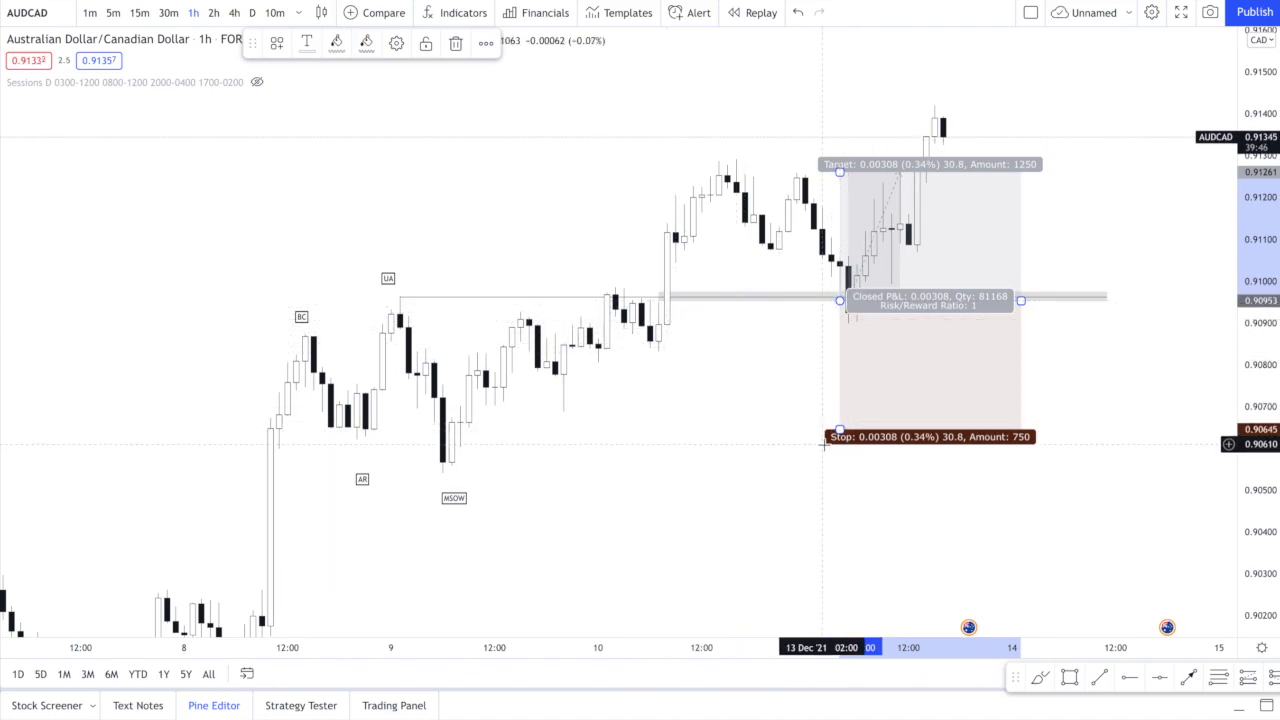
left_click_drag(840, 432, 839, 344)
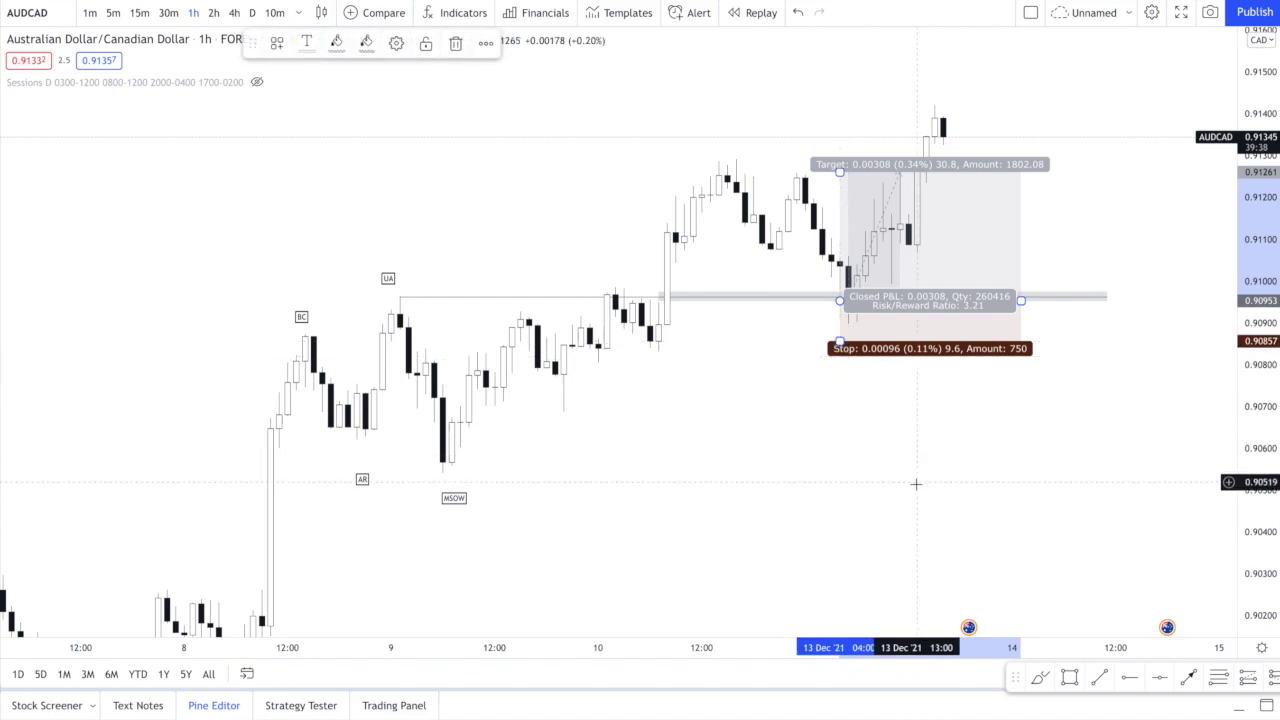
Raise the long position's target to about 0.92011, near the late-November highs.
left_click(916, 484)
scroll(1153, 545, "down", 3)
scroll(1153, 545, "down", 4)
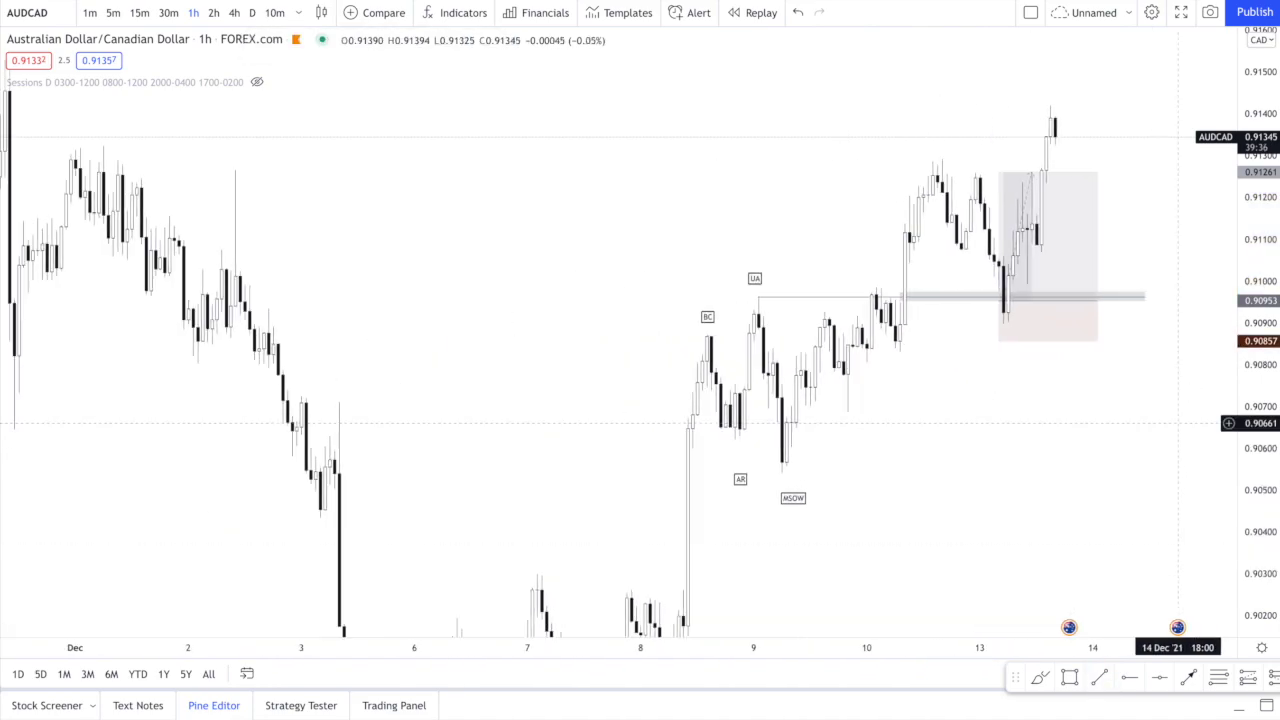
left_click_drag(1240, 278, 1239, 505)
left_click_drag(991, 208, 1109, 210)
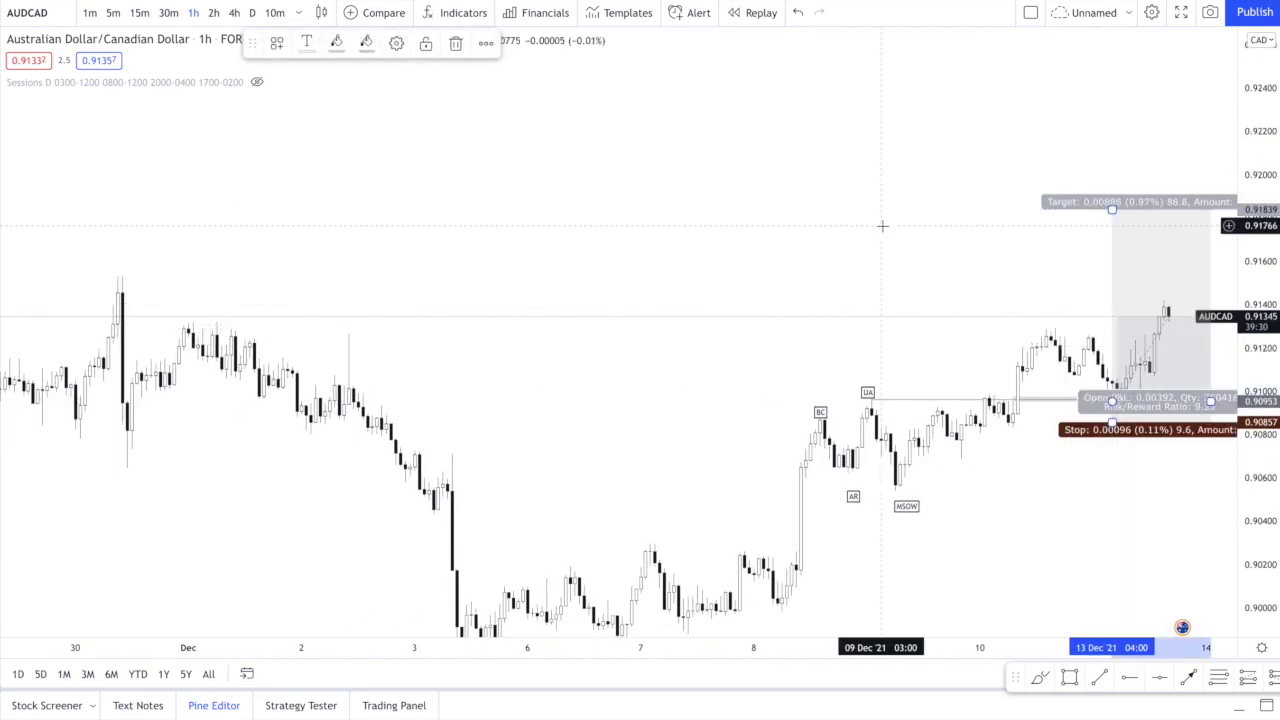
scroll(883, 226, "down", 2)
scroll(882, 226, "down", 3)
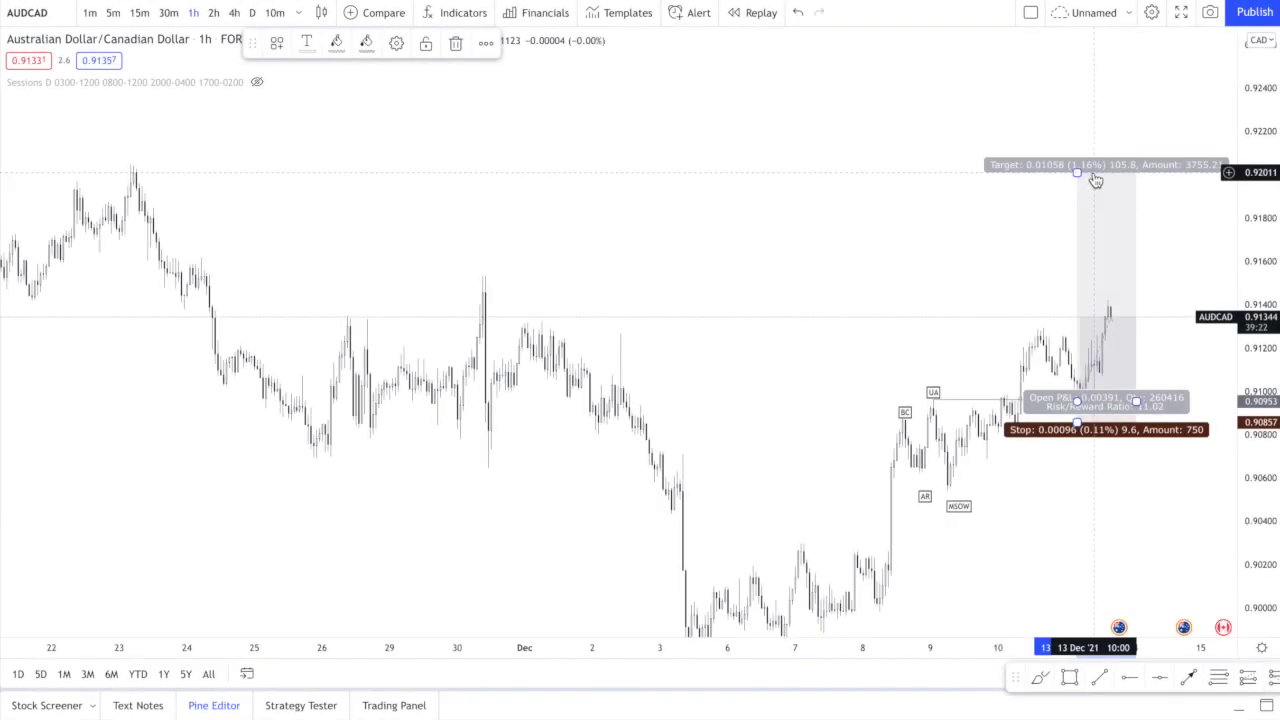
Set the long position's stop to about 0.90861, just below the 13 December swing low.
scroll(1095, 180, "up", 10)
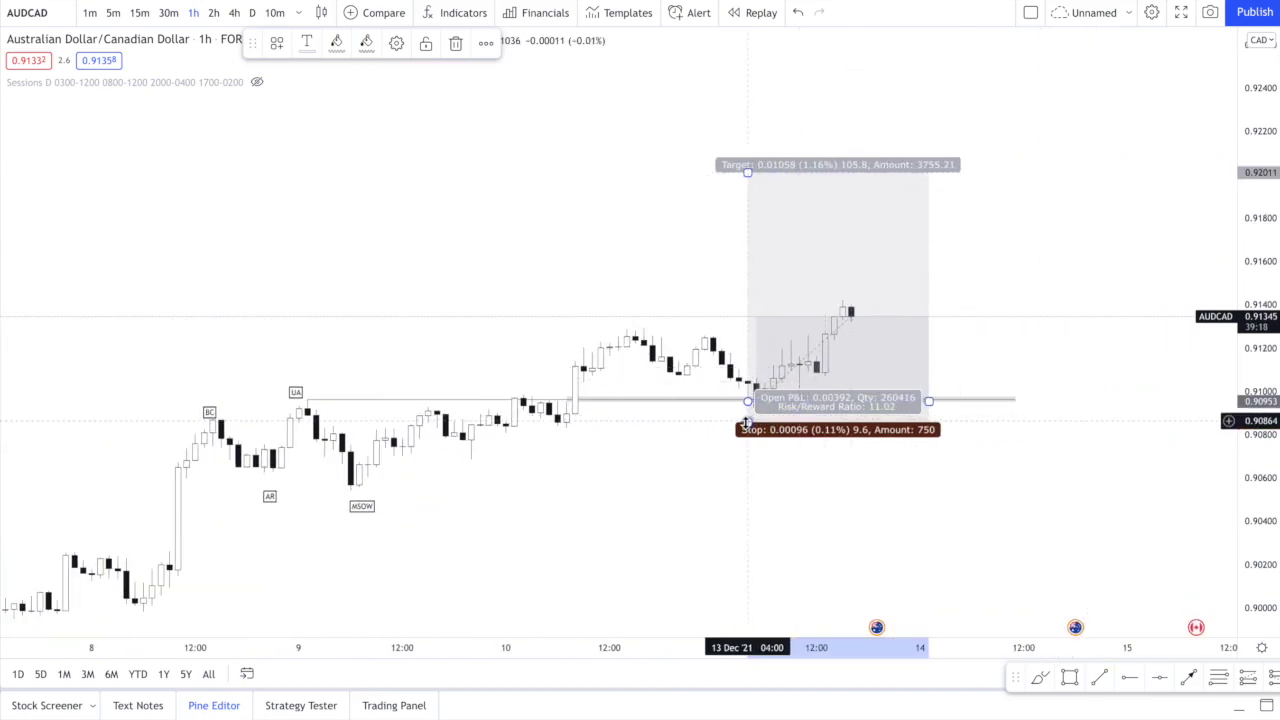
left_click_drag(746, 420, 746, 420)
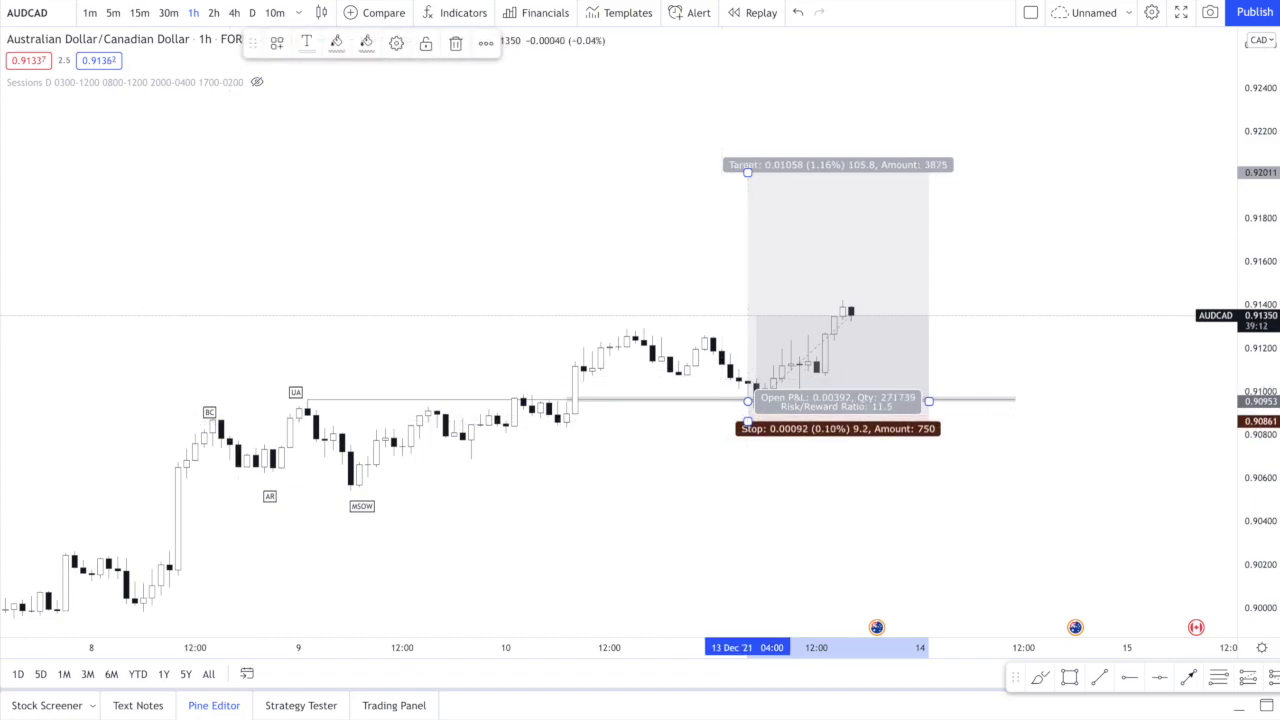
left_click_drag(524, 448, 857, 364)
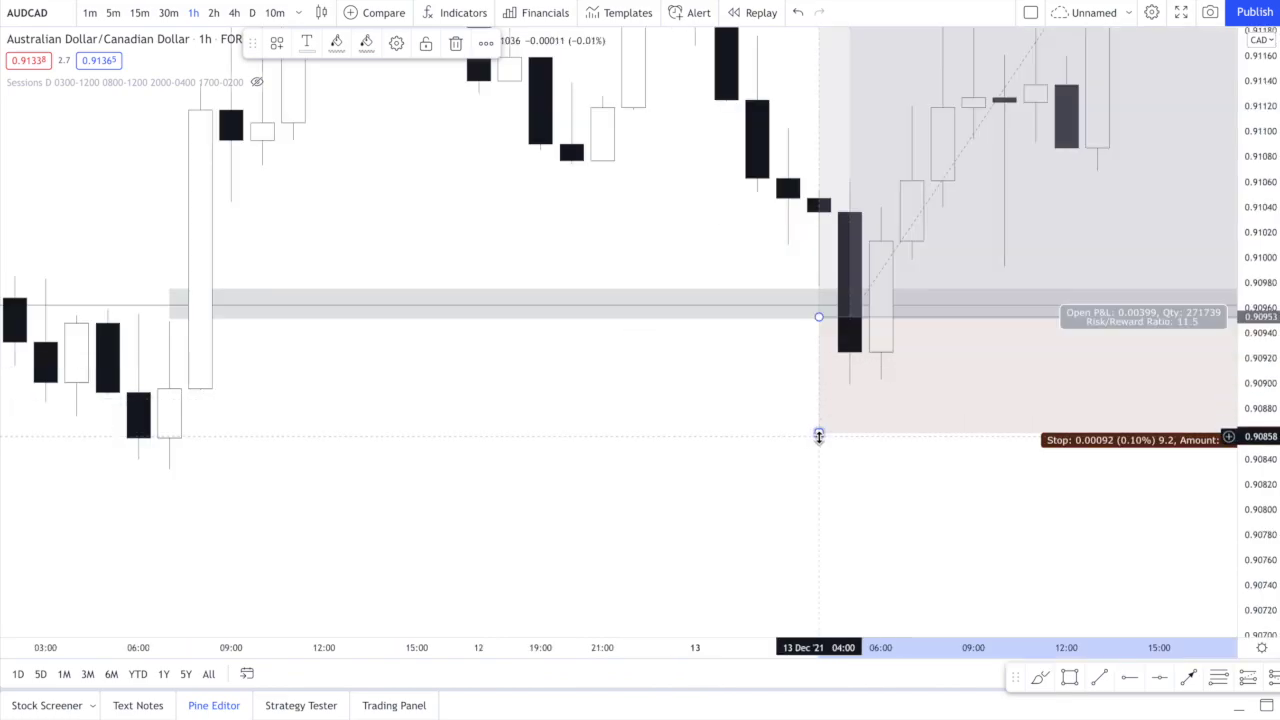
scroll(959, 465, "down", 3)
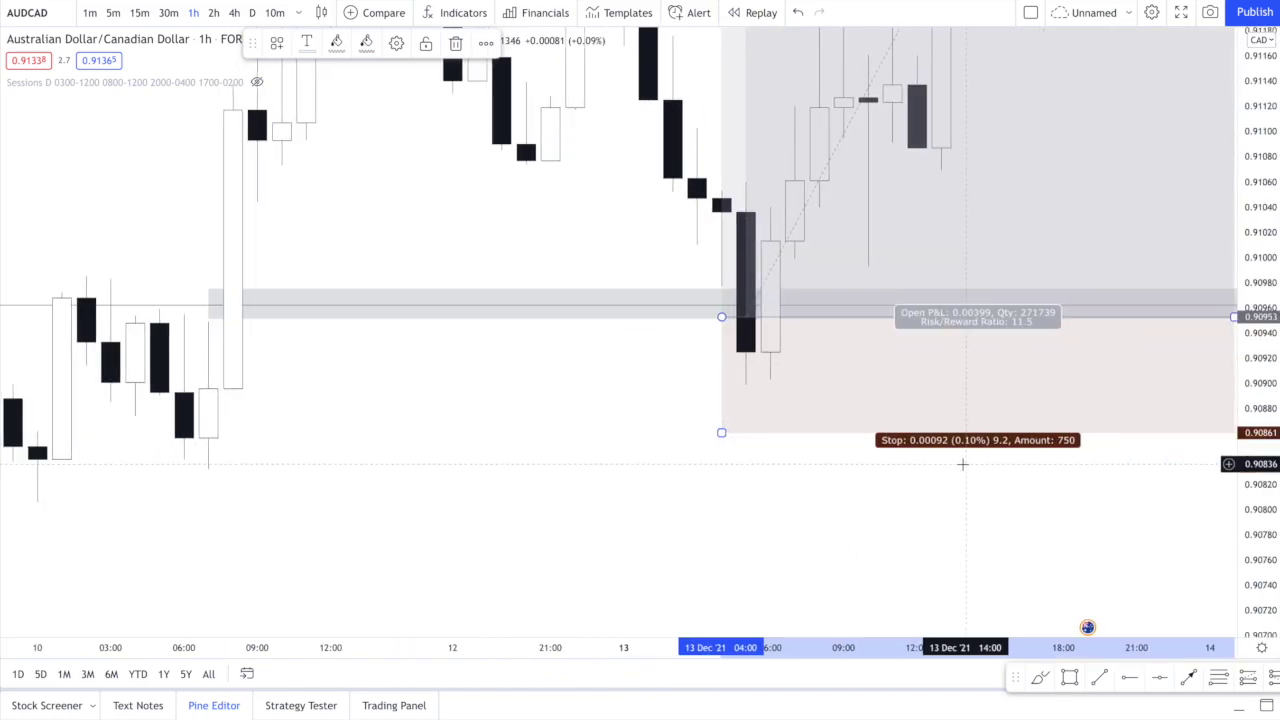
scroll(1209, 503, "down", 8)
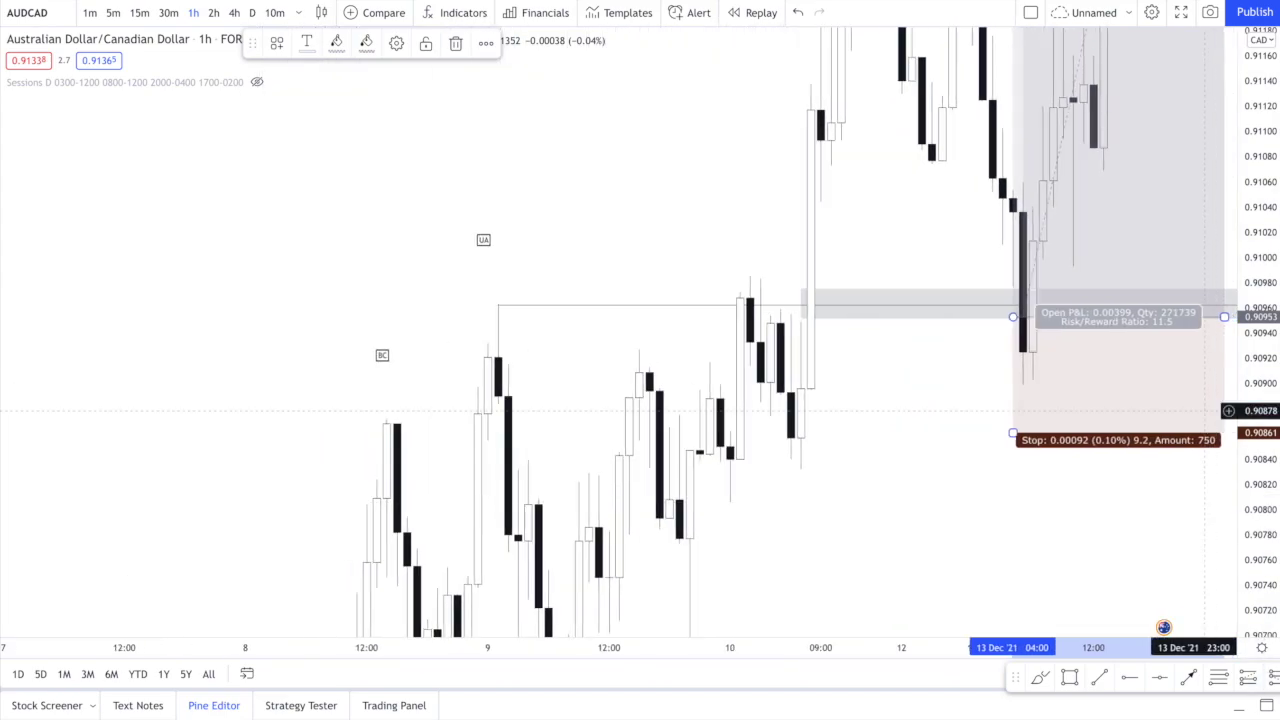
Switch the chart to the 2-hour timeframe and turn on automatic price scaling.
left_click(213, 13)
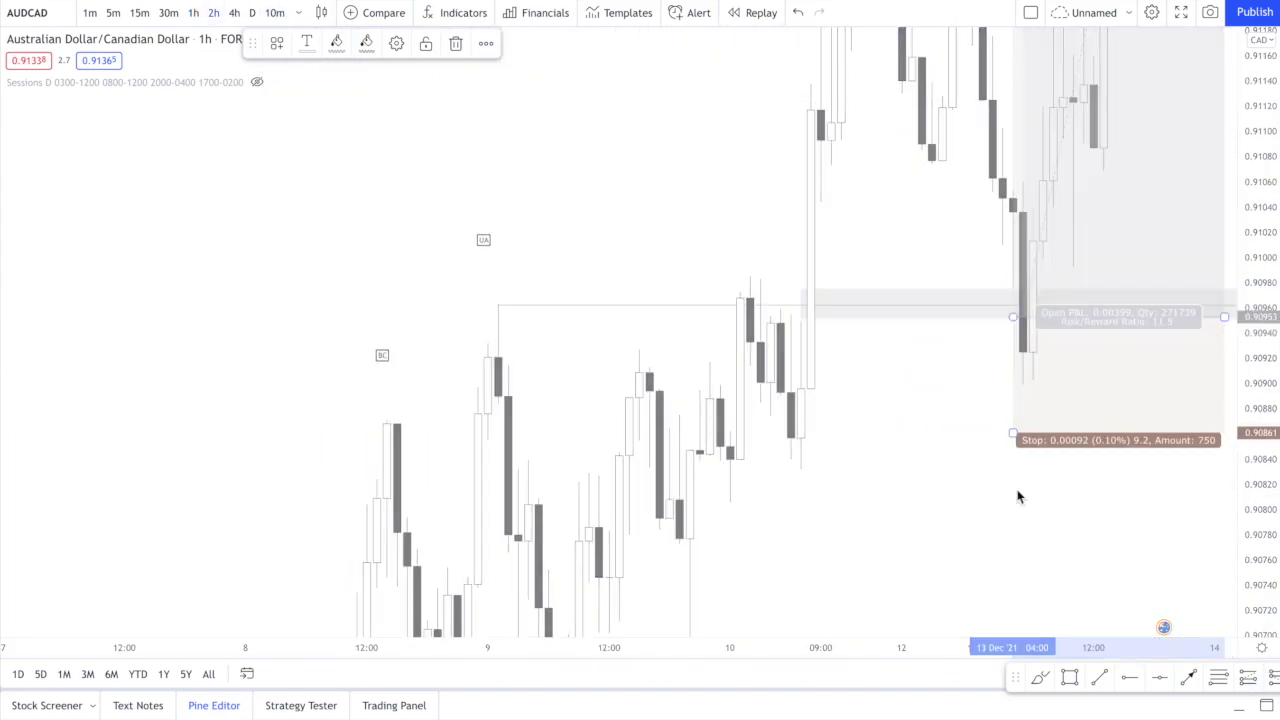
left_click_drag(982, 612, 944, 562)
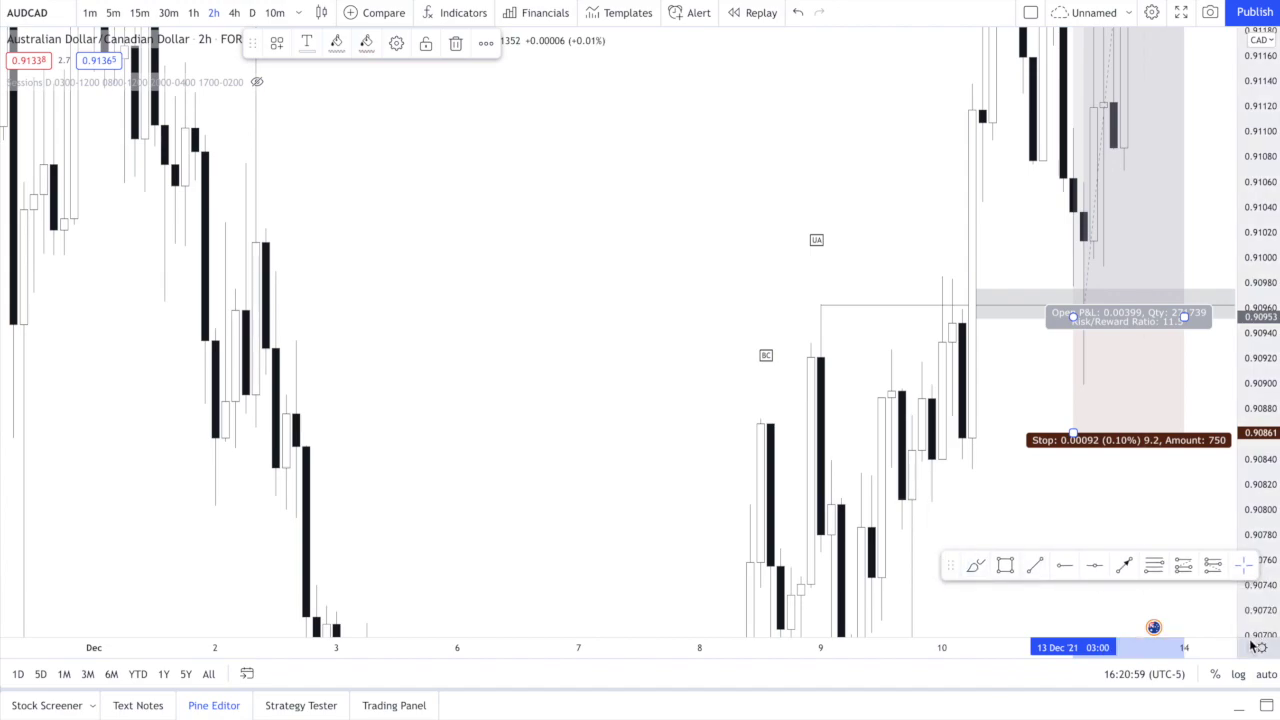
left_click(1268, 676)
scroll(957, 293, "down", 1)
scroll(957, 293, "down", 6)
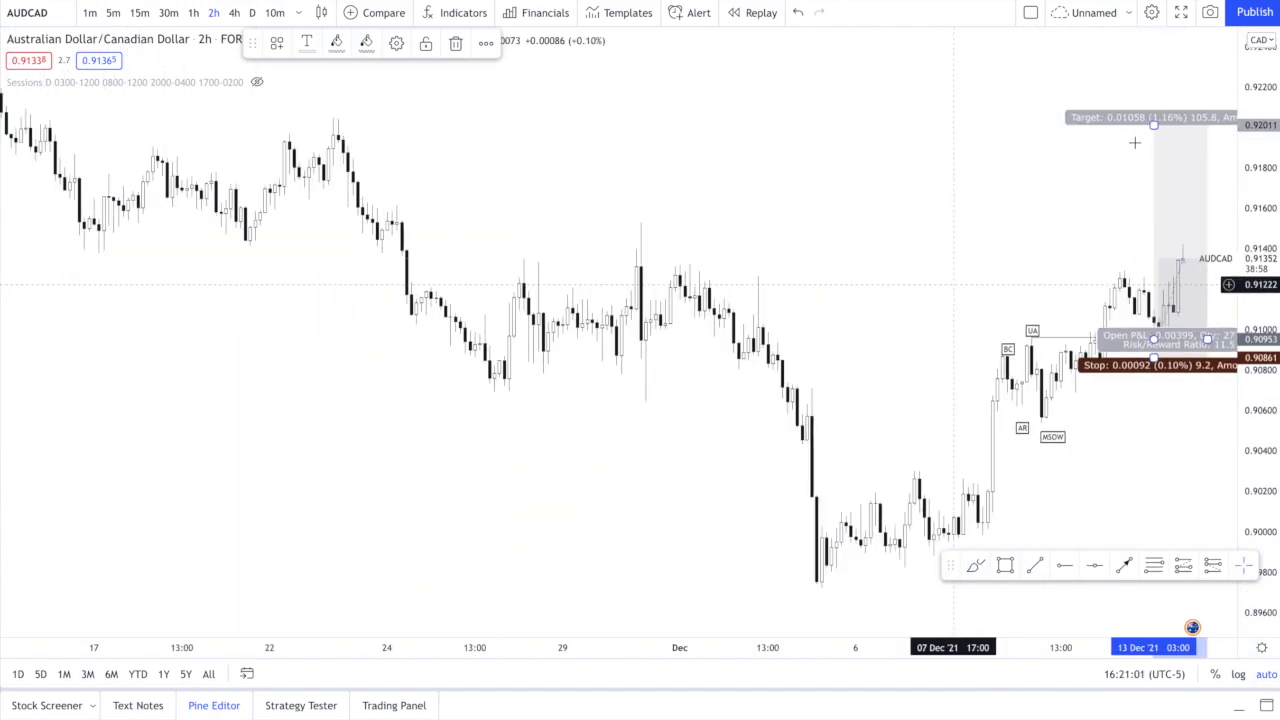
Lower the long position's target to about 0.91963 and extend its right edge to late 16 December.
left_click_drag(1160, 147, 1160, 158)
scroll(1160, 158, "right", 5)
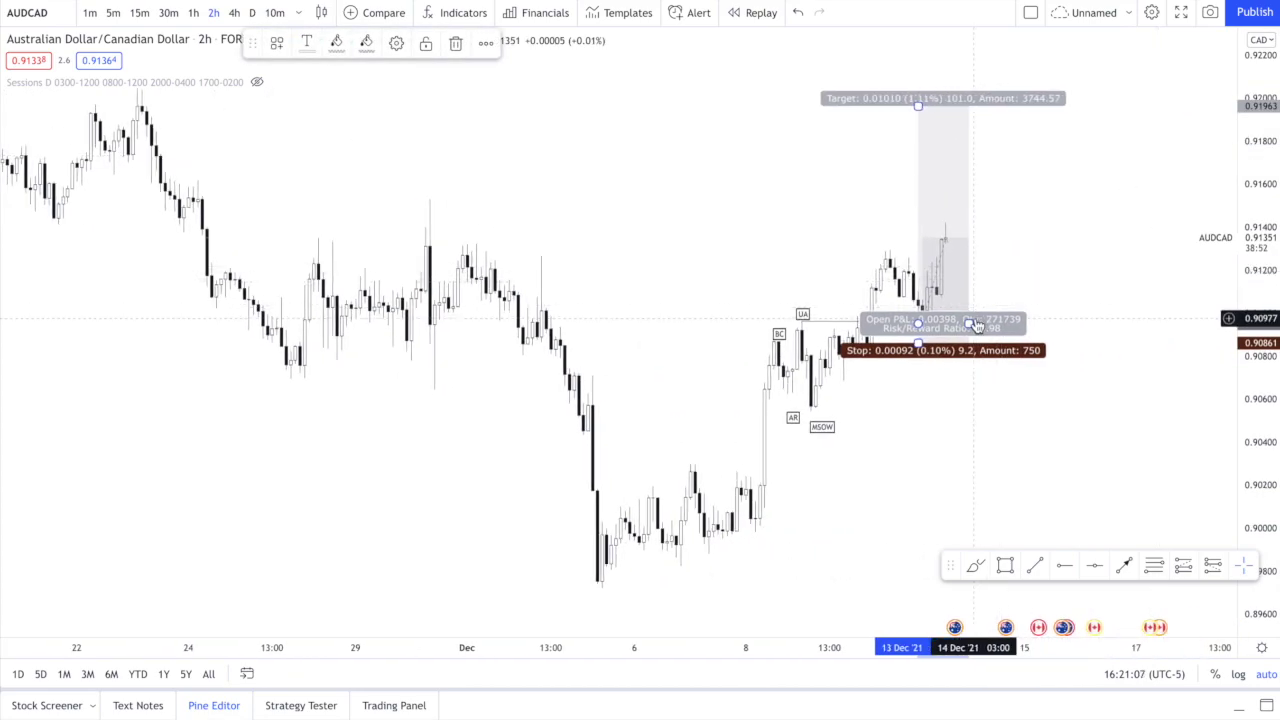
left_click_drag(973, 324, 1120, 326)
left_click(917, 429)
scroll(1091, 374, "up", 3)
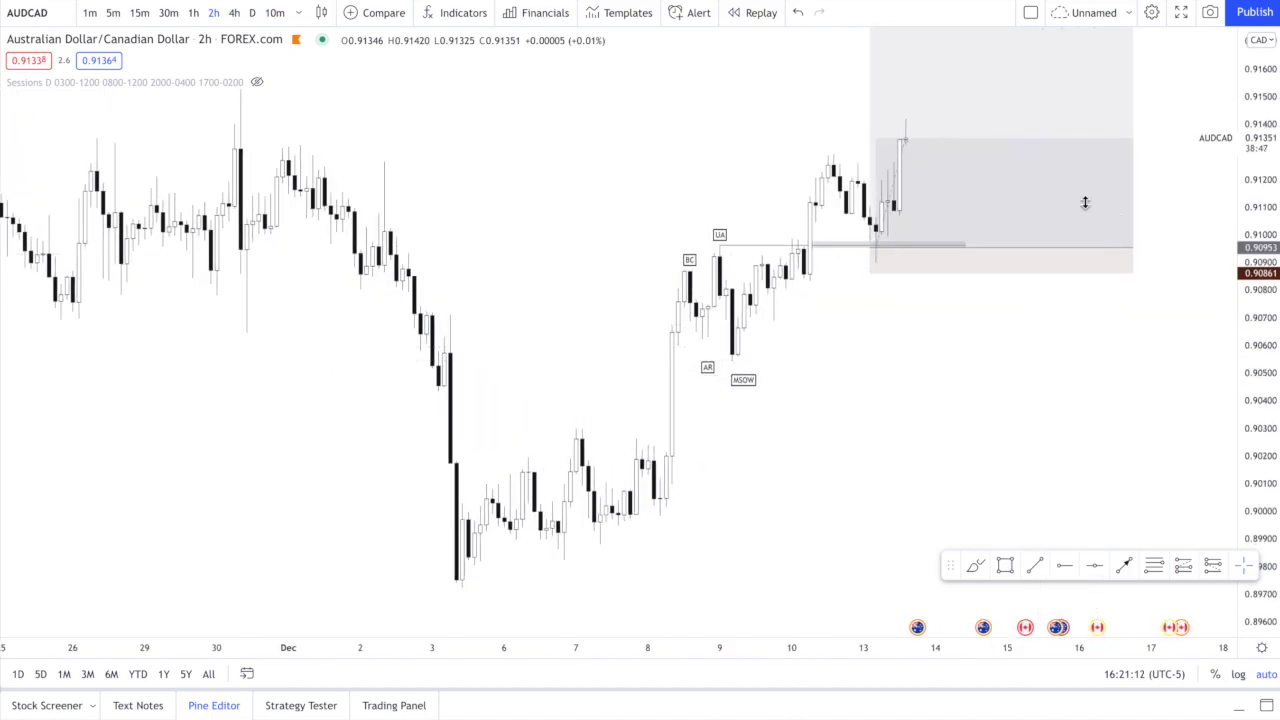
Load the annotated OANDA AUDCAD chart from the watchlist and hide the watchlist.
left_click(858, 197)
left_click(1186, 94)
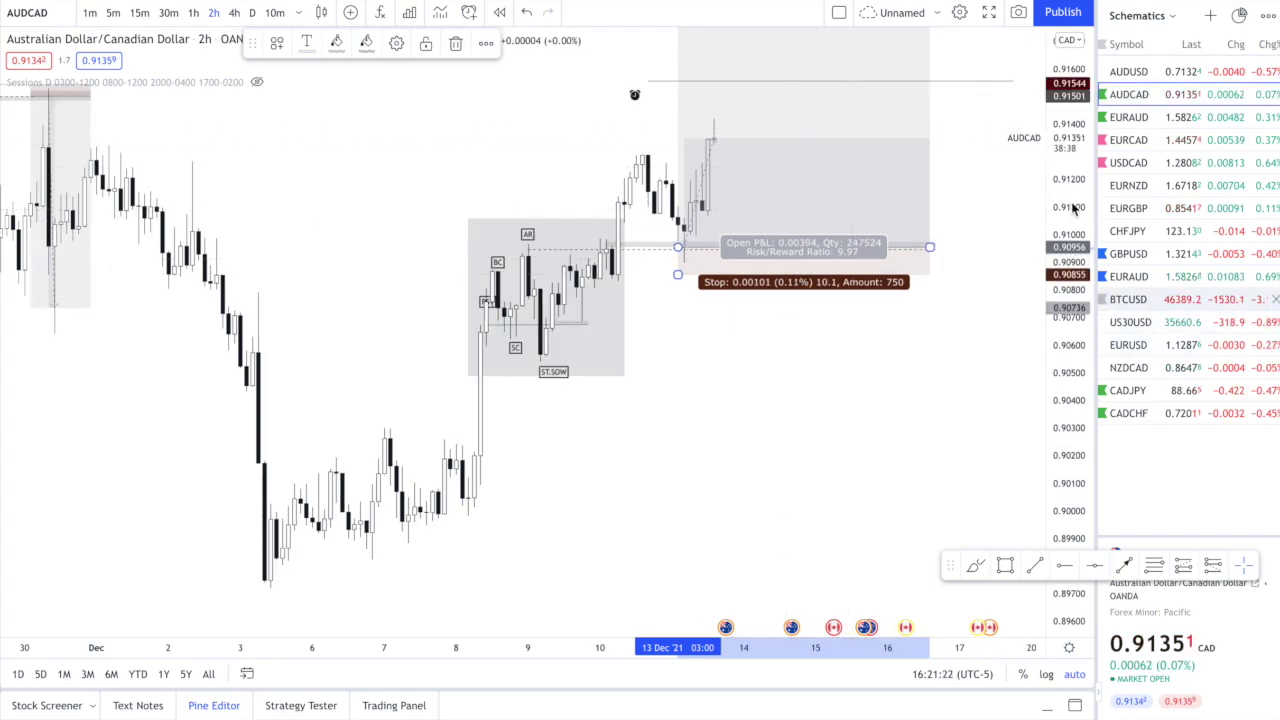
scroll(813, 349, "down", 3)
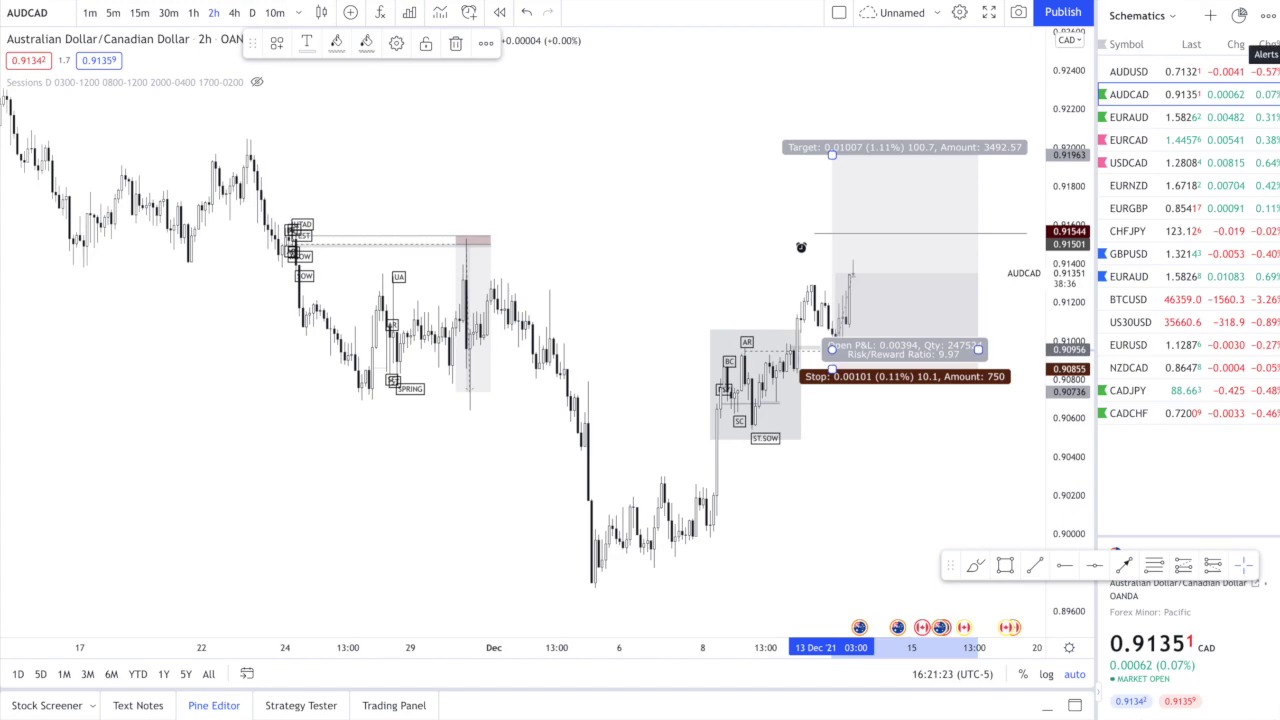
left_click(1278, 16)
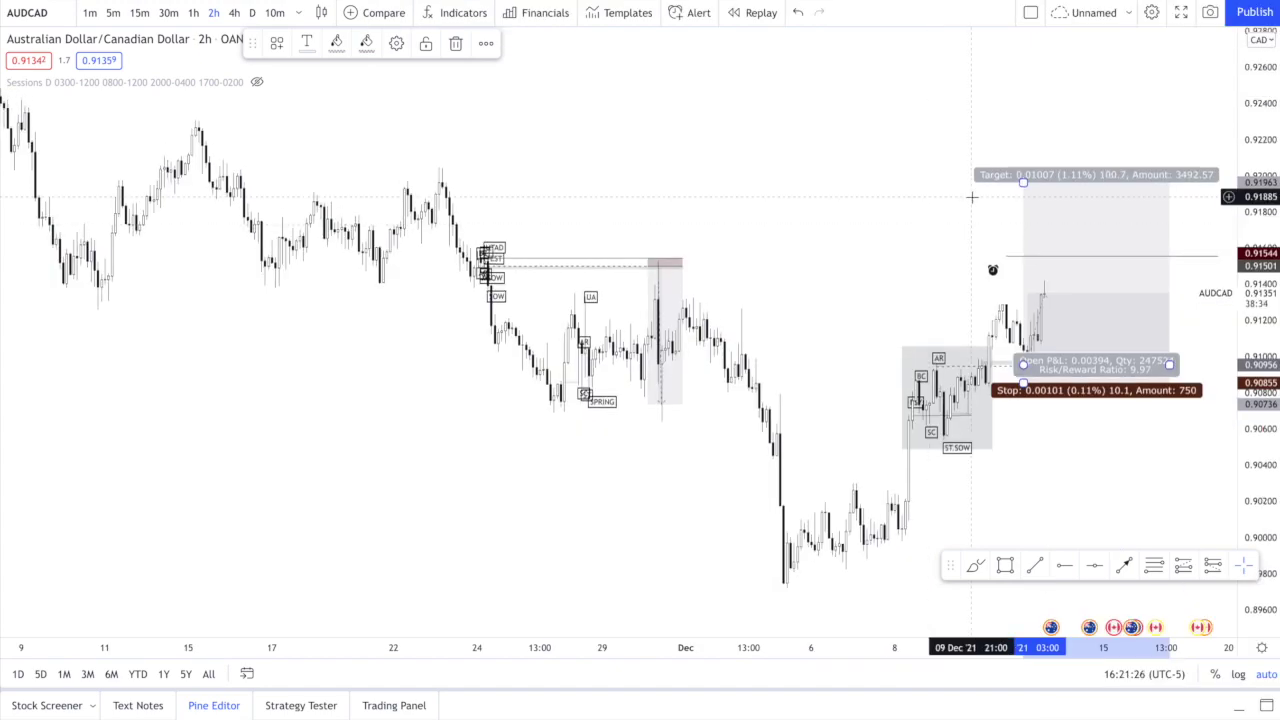
scroll(972, 198, "up", 2)
scroll(974, 204, "up", 3)
scroll(974, 204, "right", 2)
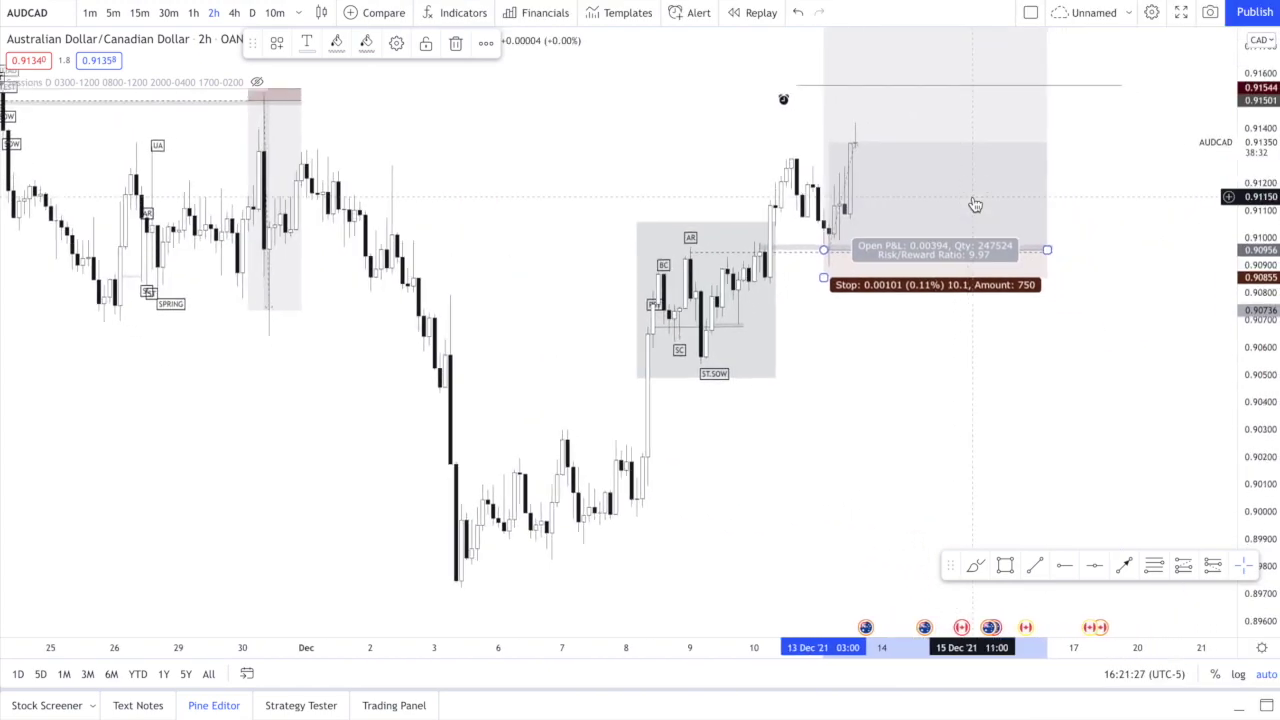
scroll(974, 204, "down", 1)
left_click(1070, 223)
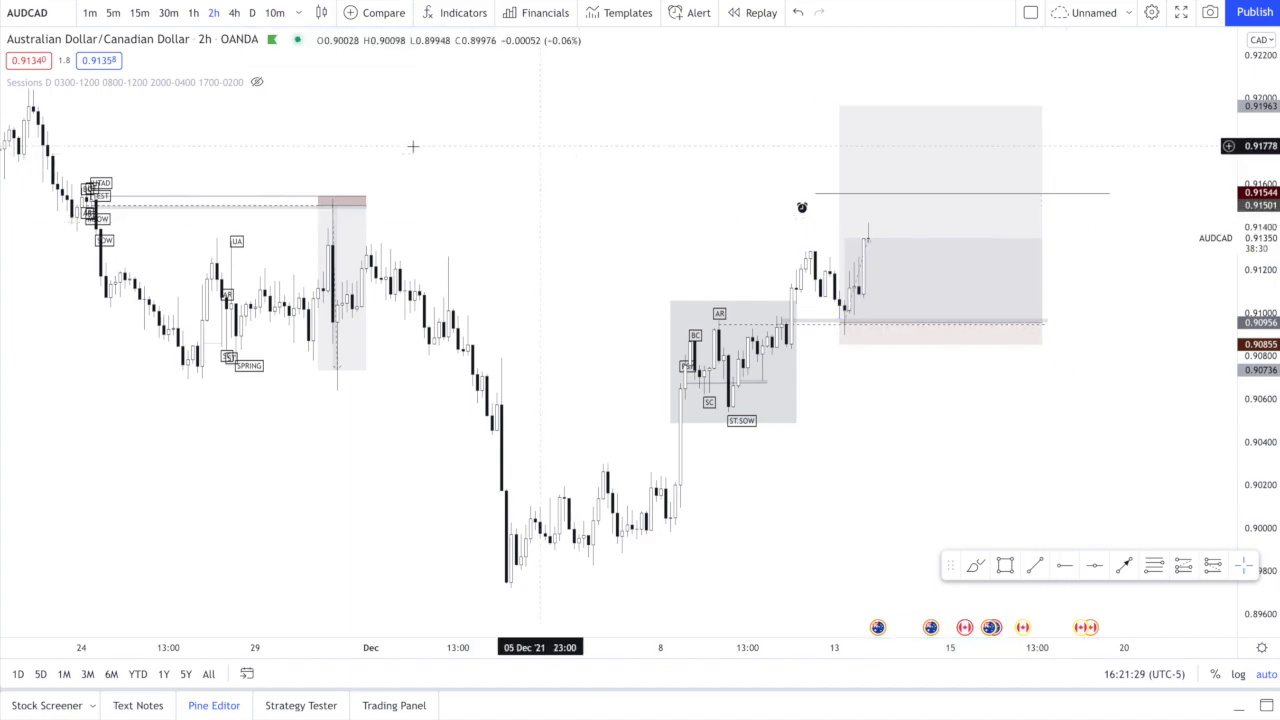